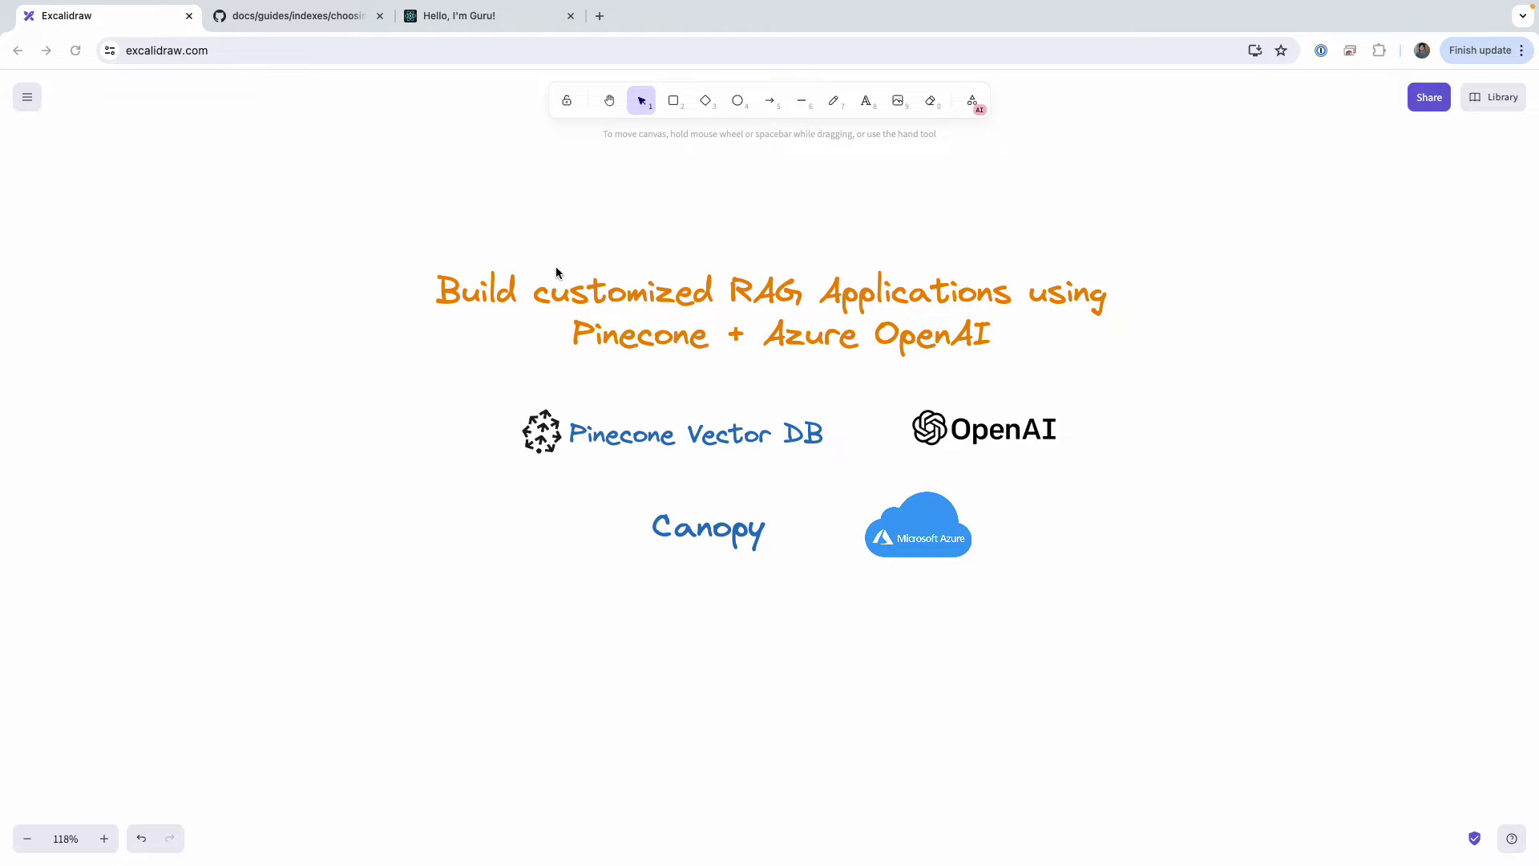
# Step: Switch from the Excalidraw drawing to the GitHub guide on choosing Pinecone pod type and size
pyautogui.click(311, 20)
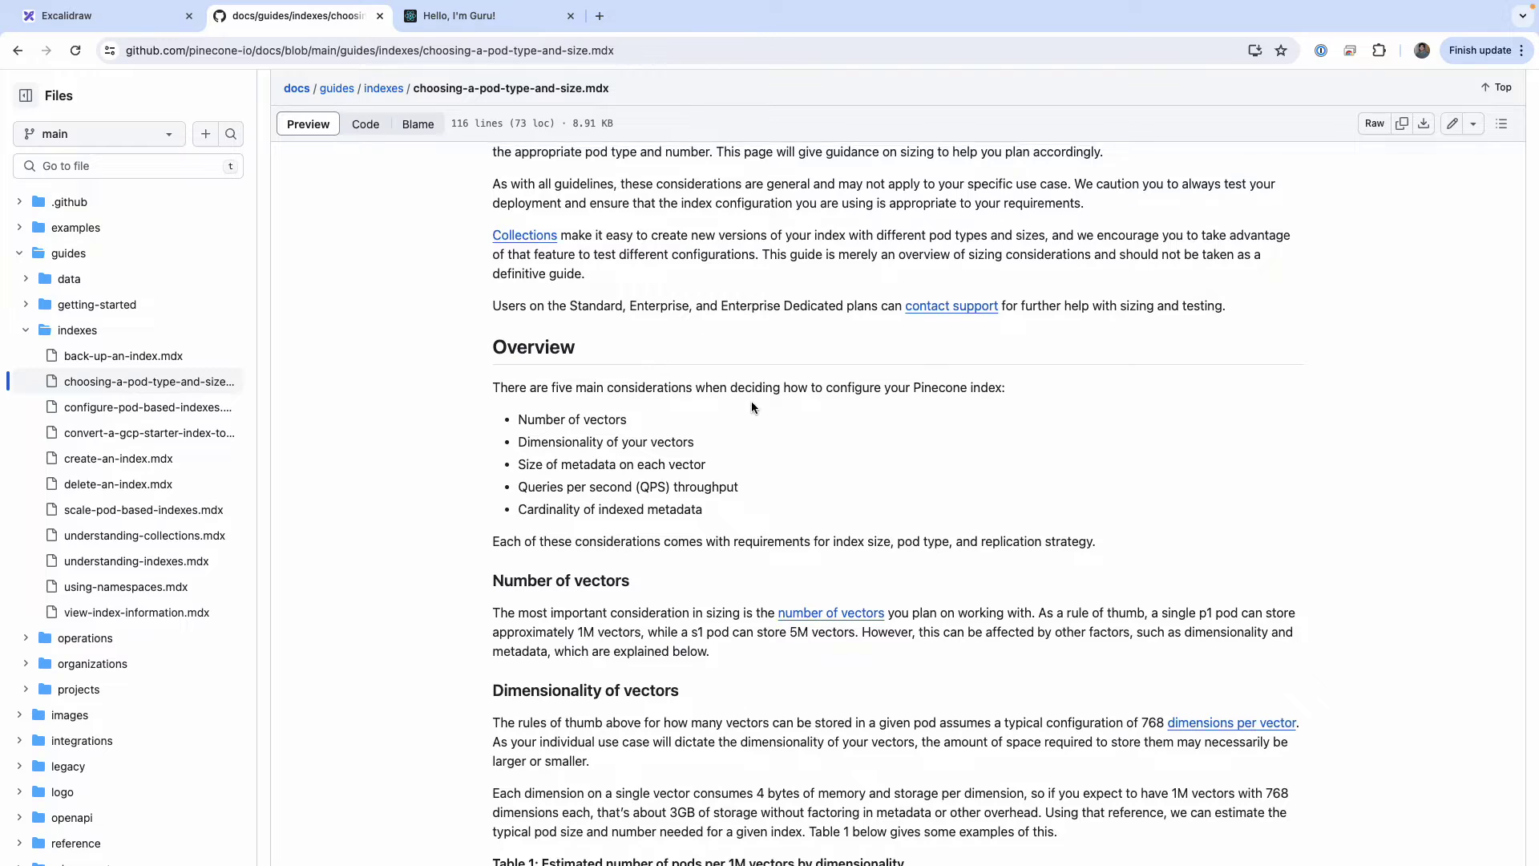
pyautogui.scroll(2, 751, 401)
pyautogui.scroll(3, 751, 406)
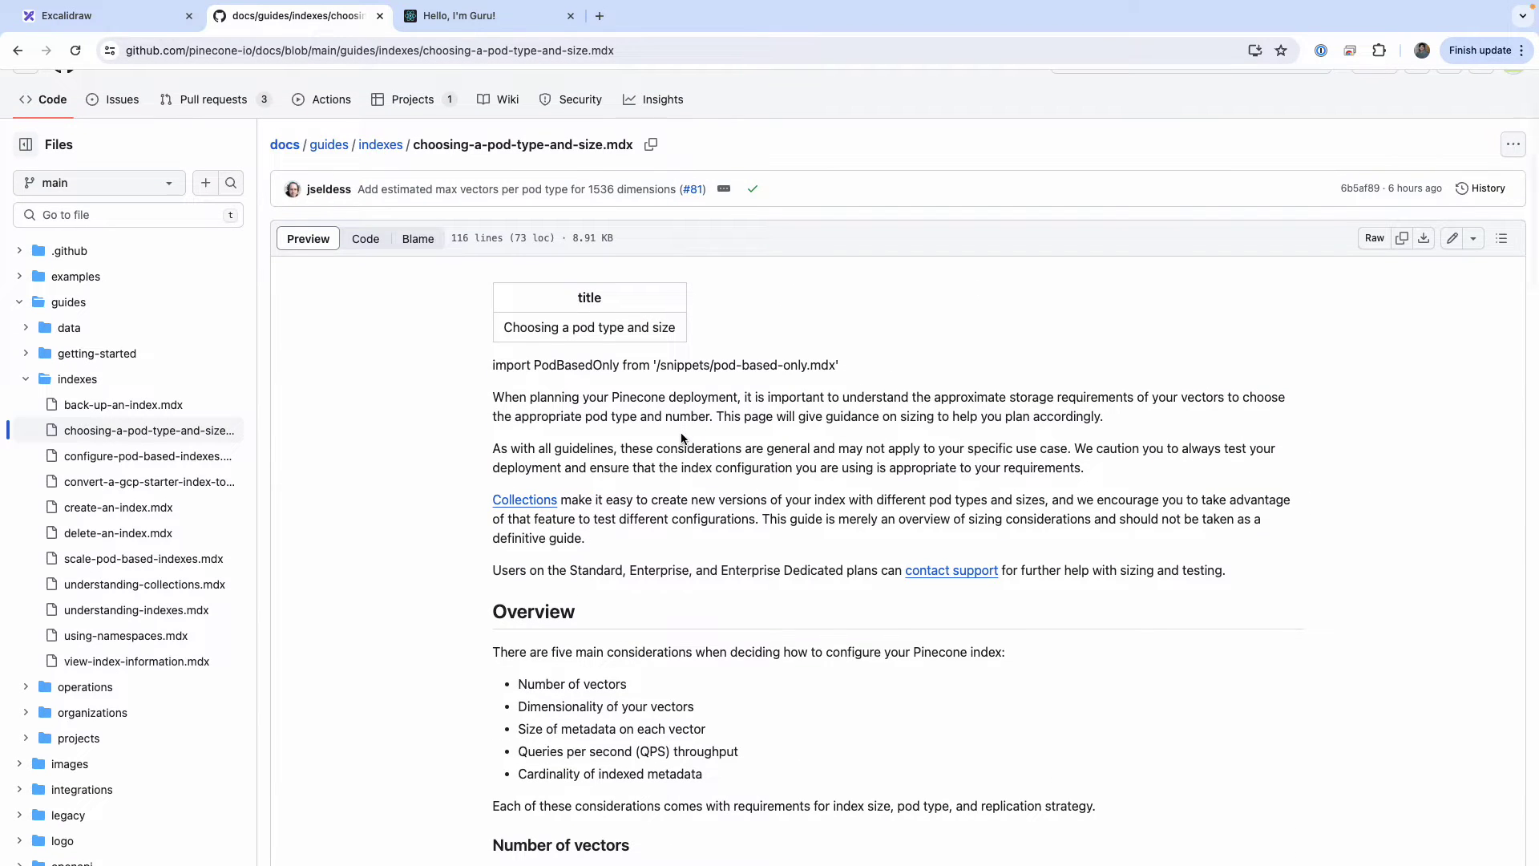
pyautogui.scroll(-1, 681, 440)
pyautogui.scroll(-2, 680, 440)
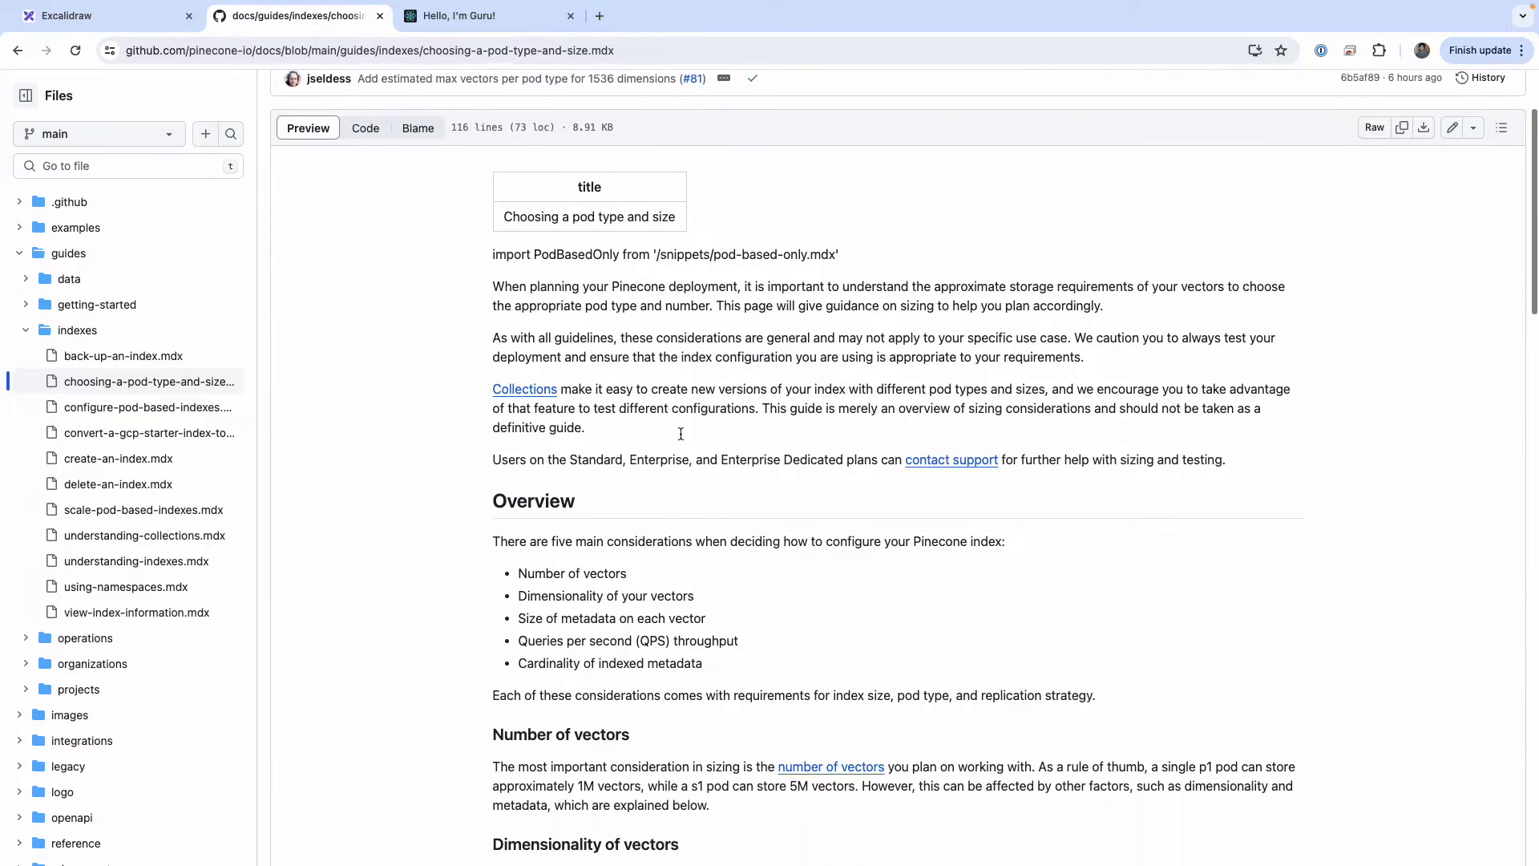
pyautogui.scroll(-2, 680, 436)
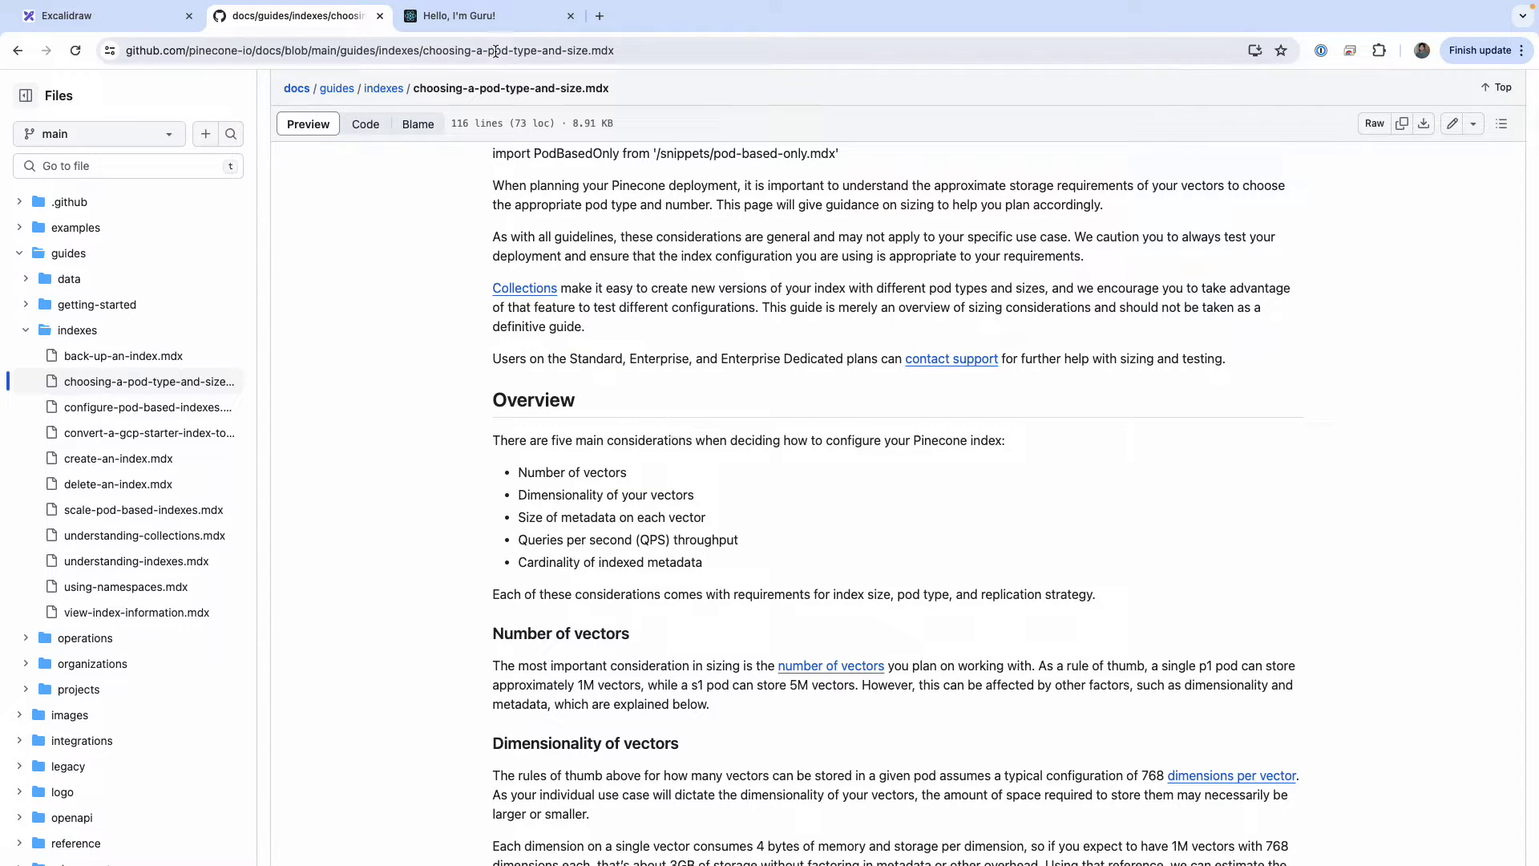
pyautogui.click(499, 21)
# Step: Ask Canopy 'what is an index in pinecone?' and bring up options for the answer's source link
pyautogui.click(473, 839)
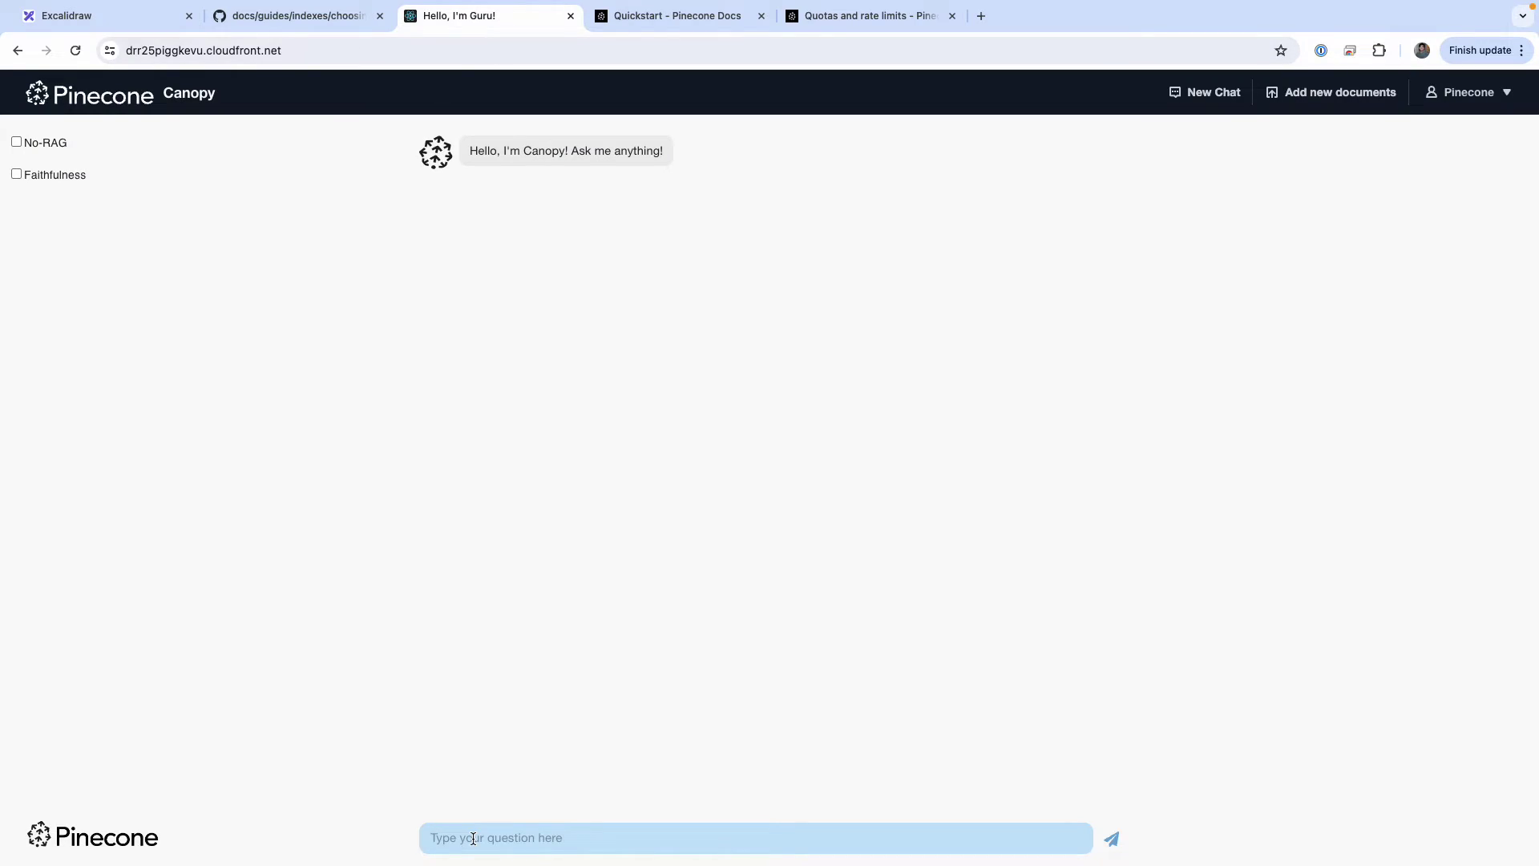
pyautogui.write('what')
pyautogui.write('s an')
pyautogui.write('inde')
pyautogui.press('BackSpace')
pyautogui.press('BackSpace')
pyautogui.write('dex in p')
pyautogui.write('onecone')
pyautogui.write('?')
pyautogui.press('Return')
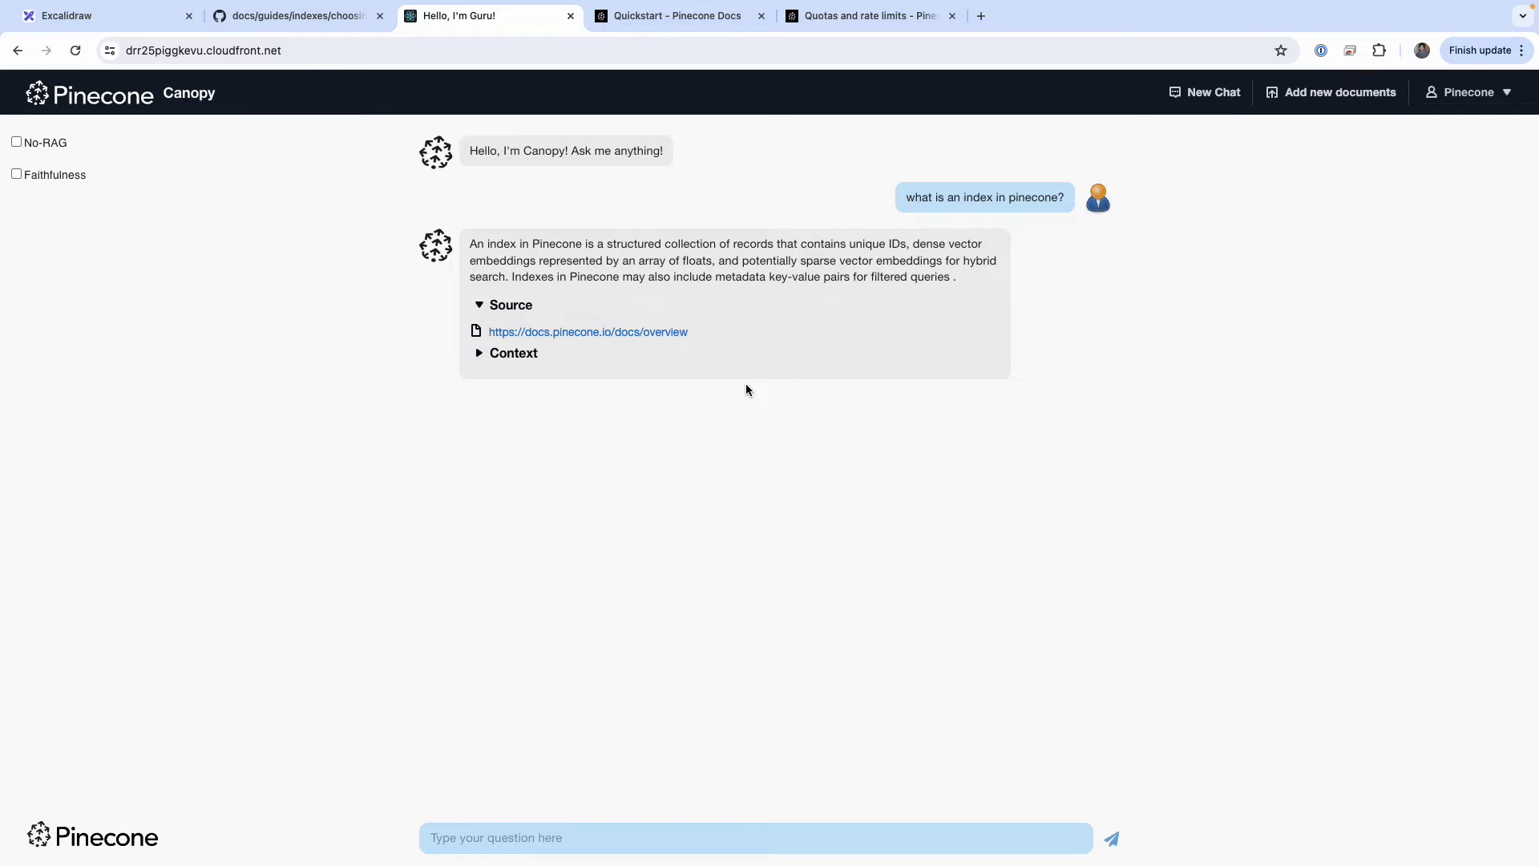
pyautogui.rightClick(598, 333)
# Step: Open the cited Quickstart source in a new tab, then return to the Canopy chat
pyautogui.click(689, 341)
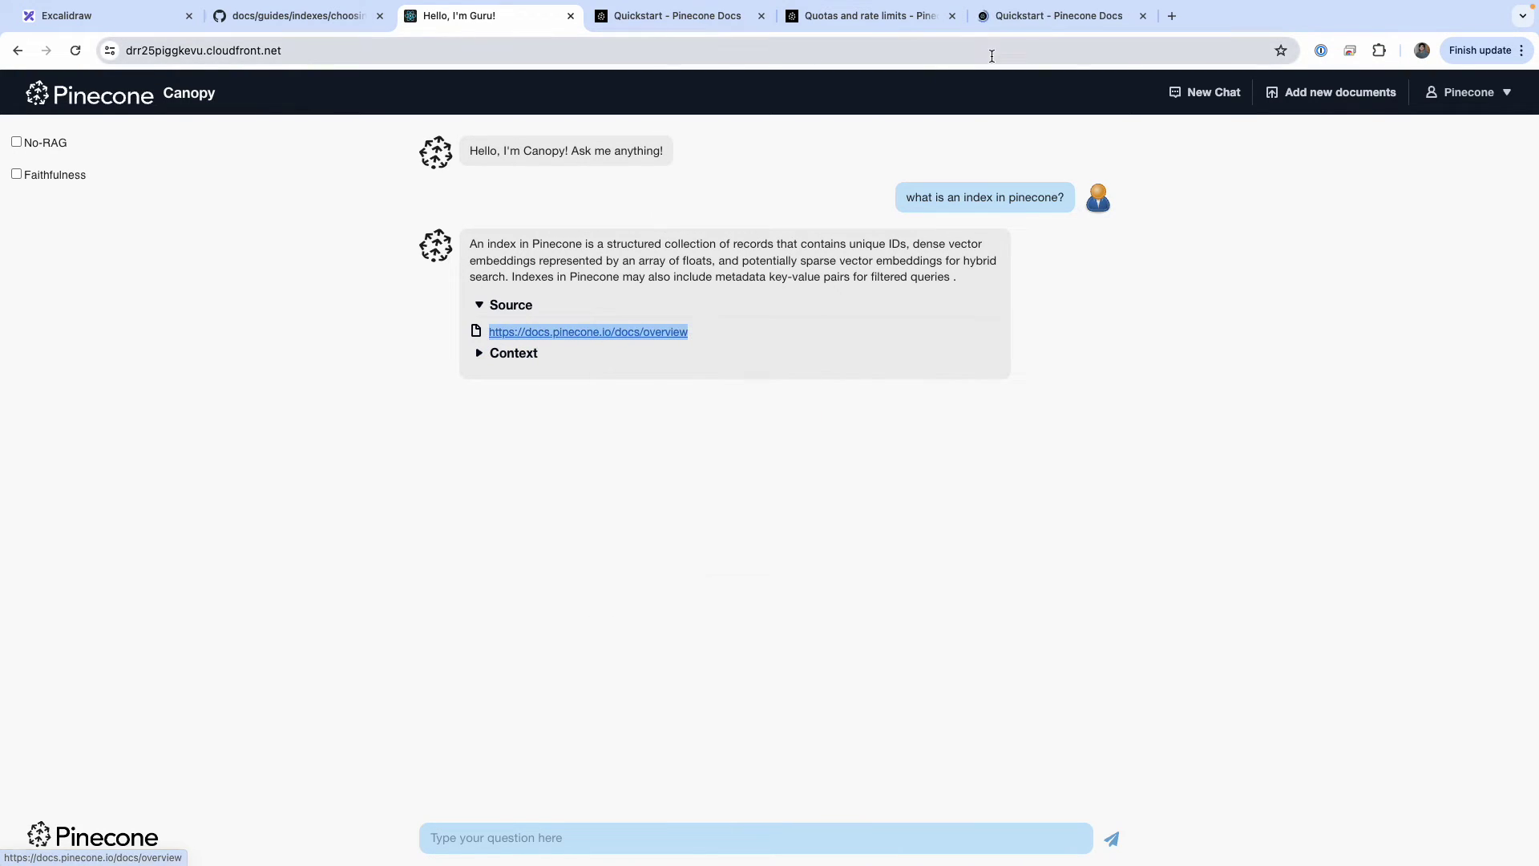
pyautogui.click(1058, 16)
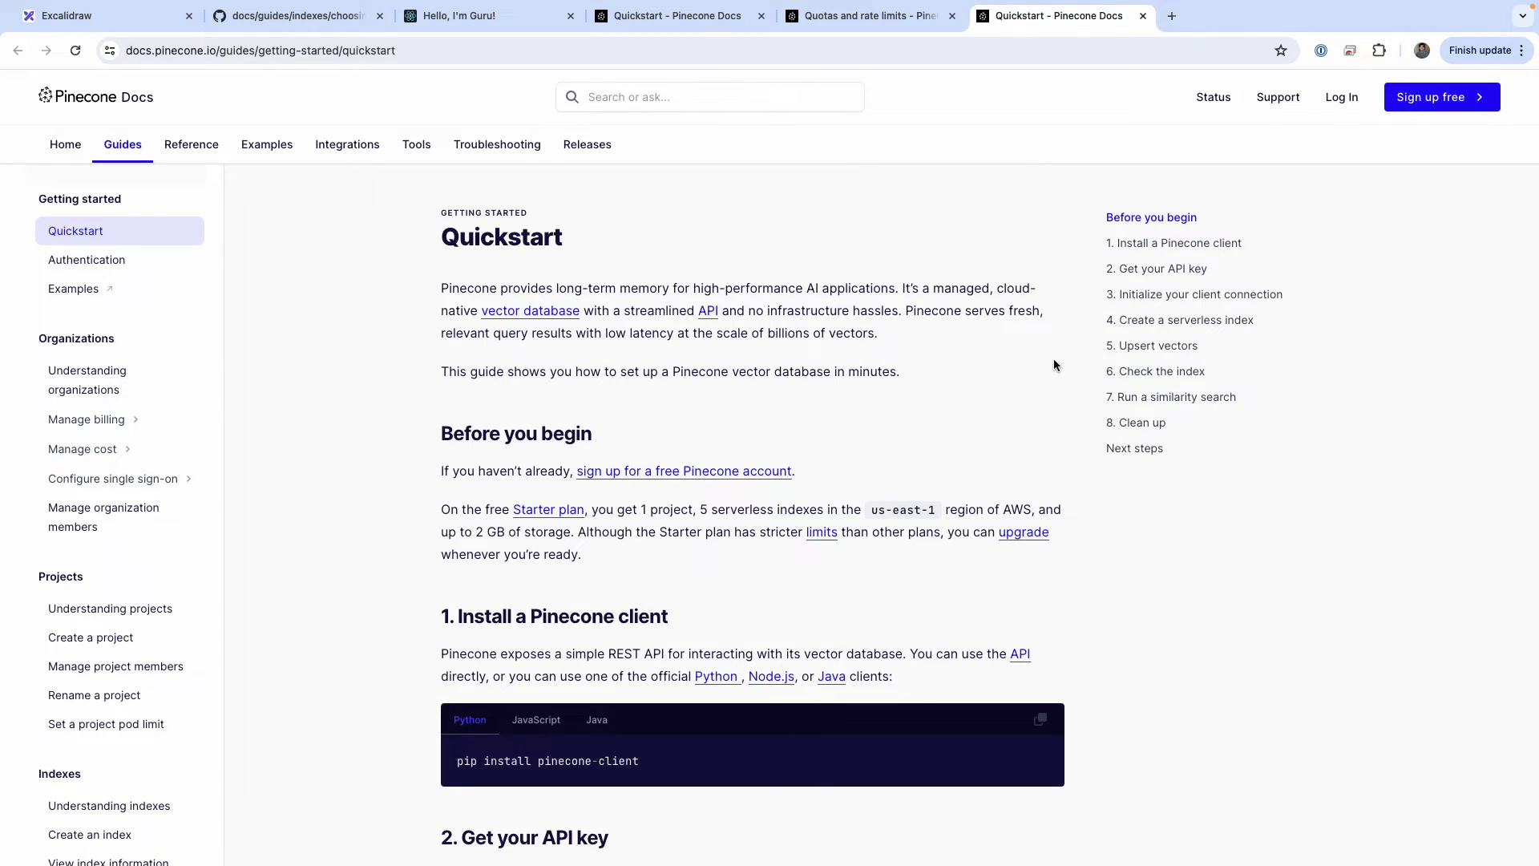
pyautogui.scroll(-2, 1056, 367)
pyautogui.scroll(-2, 1059, 382)
pyautogui.scroll(-3, 1060, 382)
pyautogui.scroll(-1, 1060, 383)
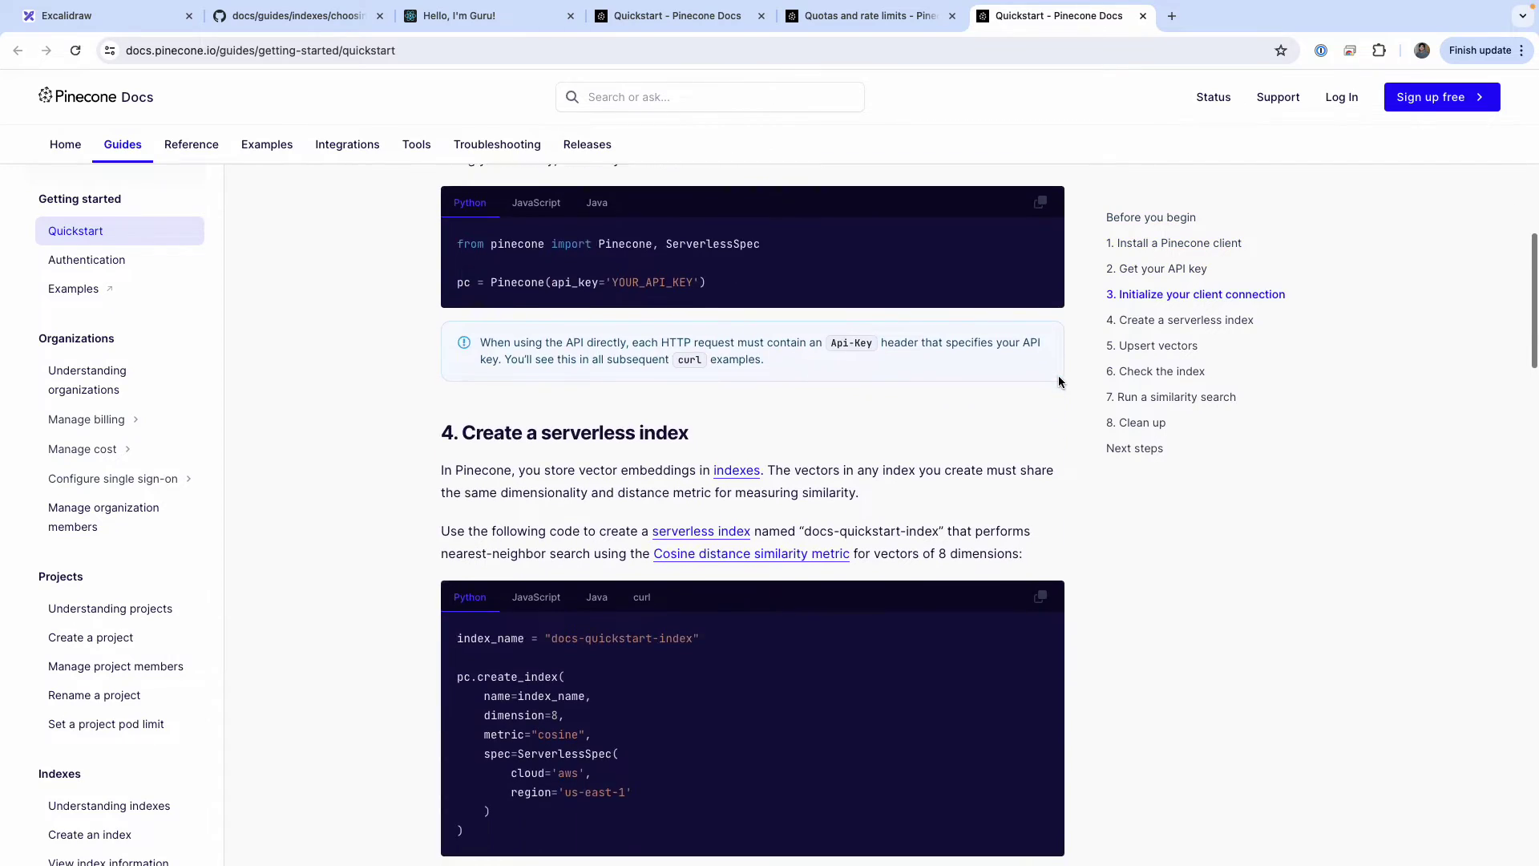
pyautogui.scroll(-2, 1060, 383)
pyautogui.scroll(-1, 1059, 383)
pyautogui.scroll(-2, 1059, 383)
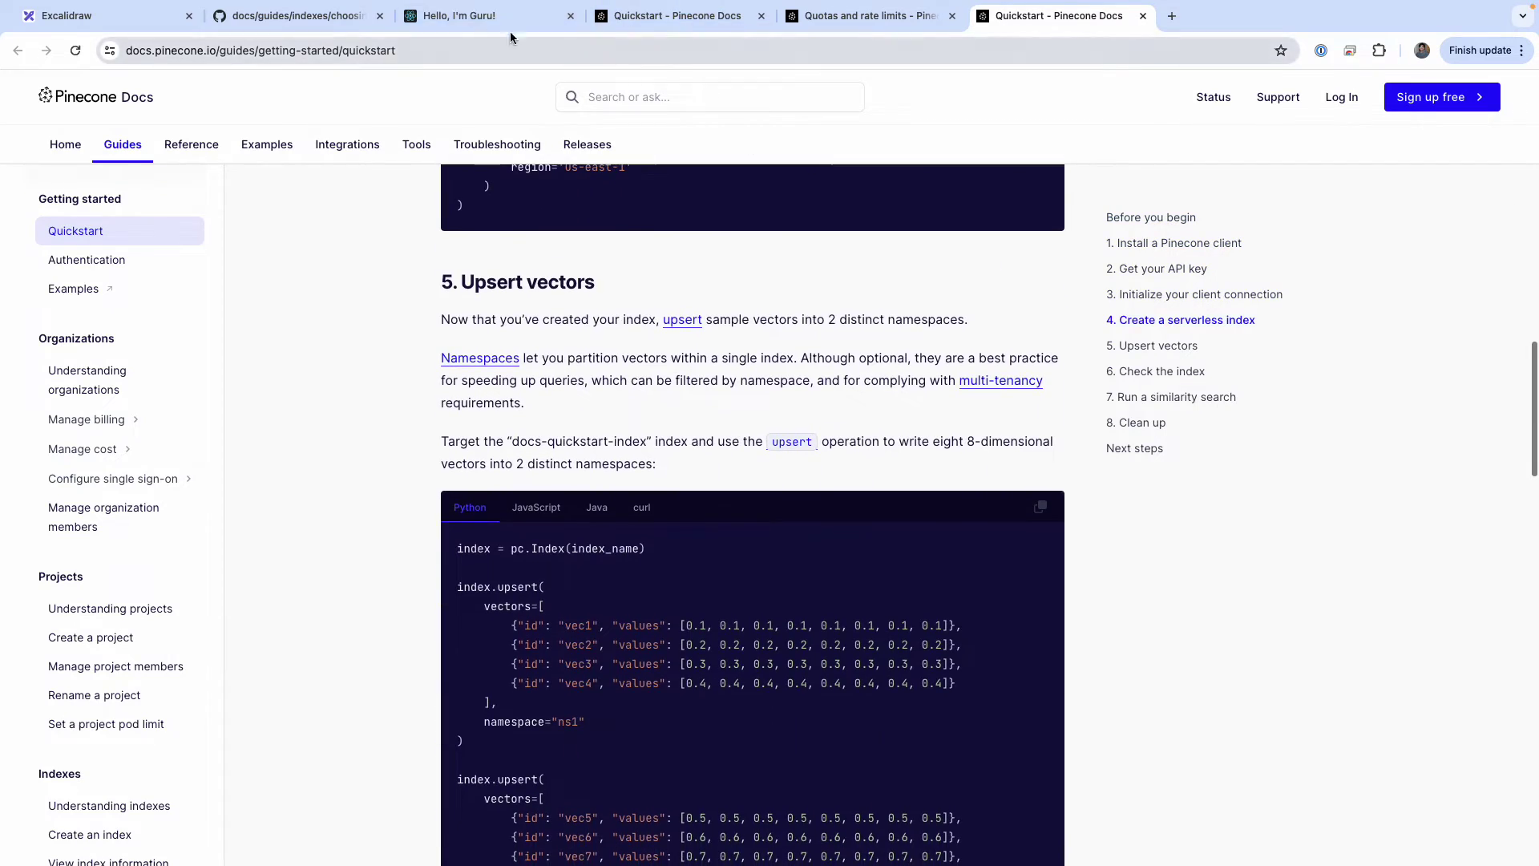
pyautogui.click(491, 15)
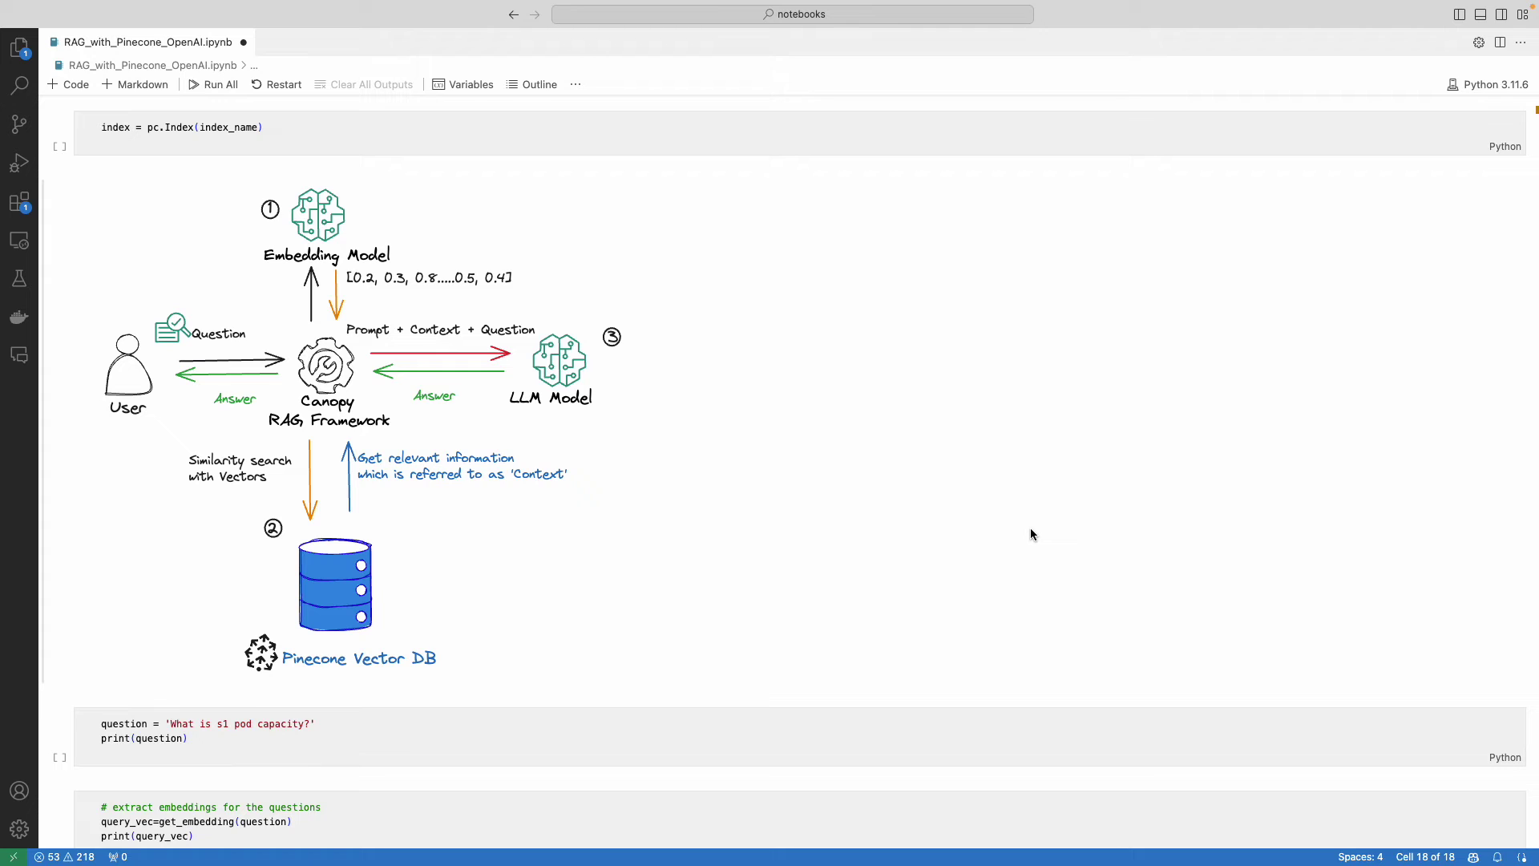
pyautogui.scroll(-5, 996, 546)
# Step: Embed the s1 pod question, query Pinecone, scroll the results, then collect the matched texts as contexts
pyautogui.click(53, 353)
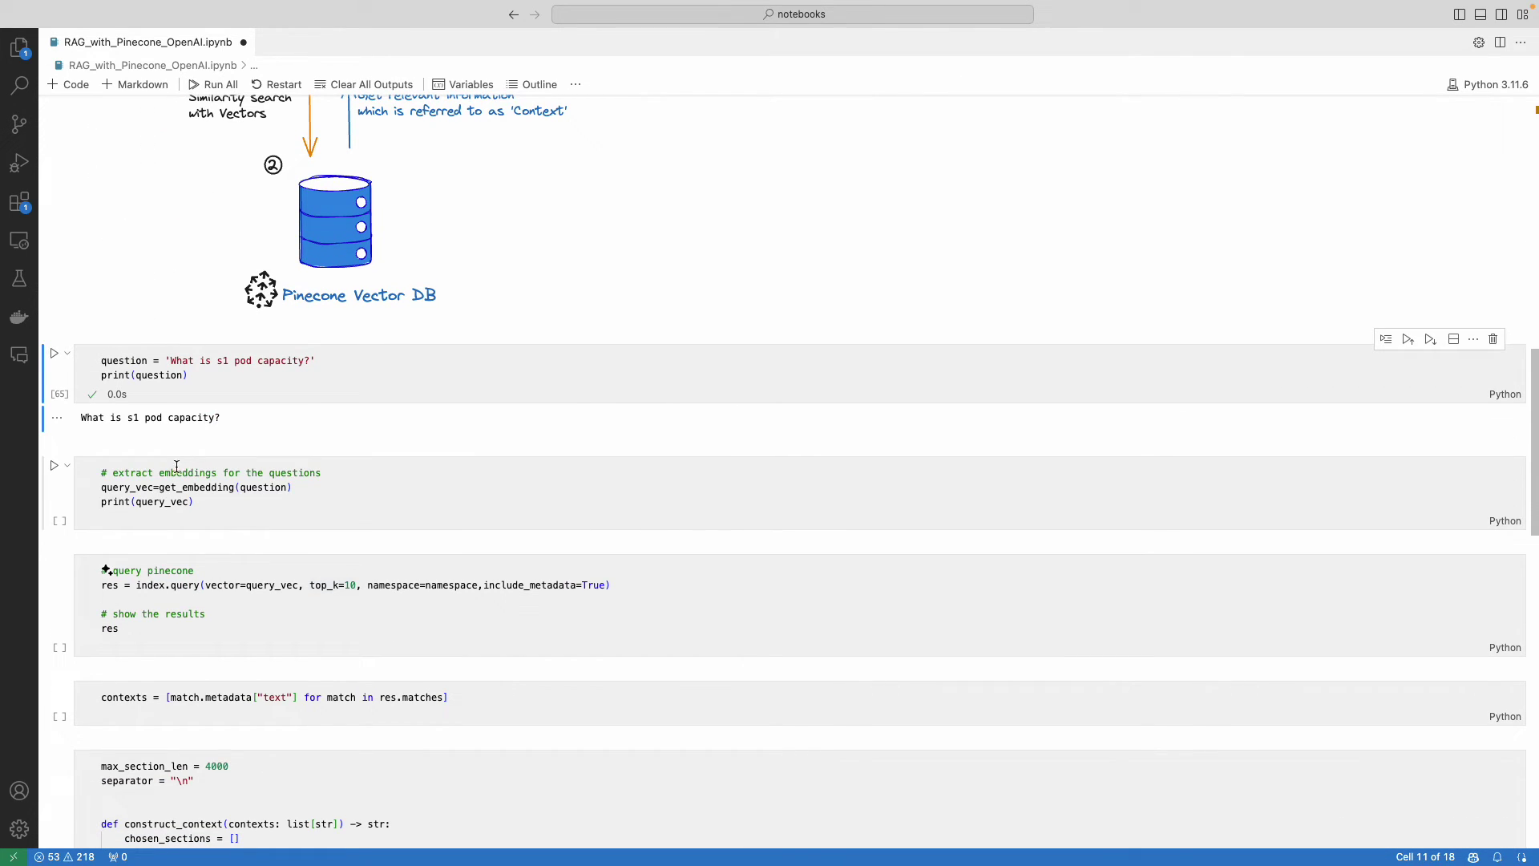
pyautogui.click(53, 466)
pyautogui.scroll(-3, 338, 486)
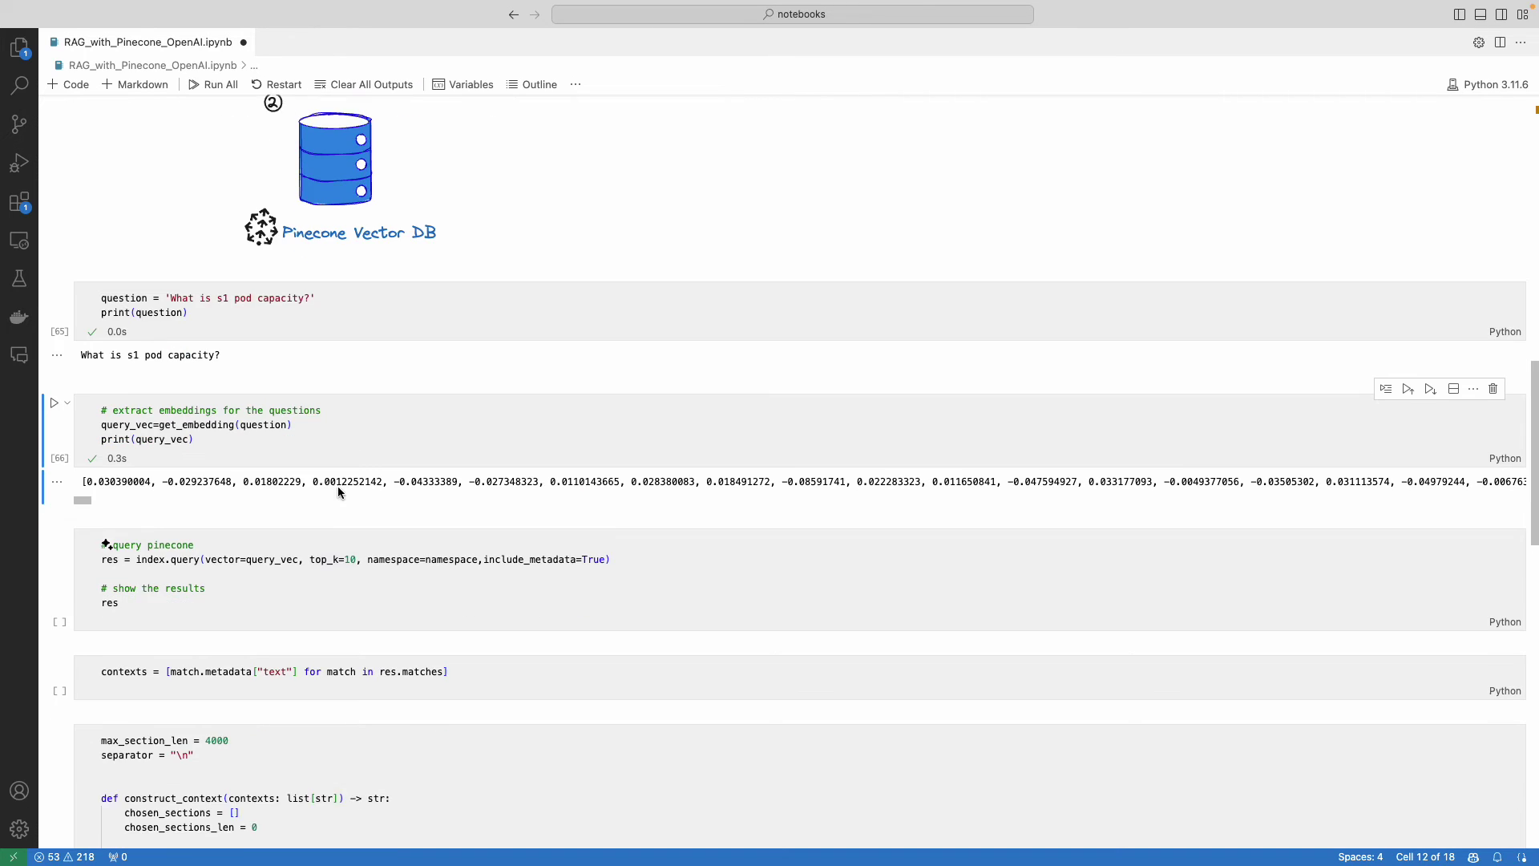
pyautogui.click(54, 423)
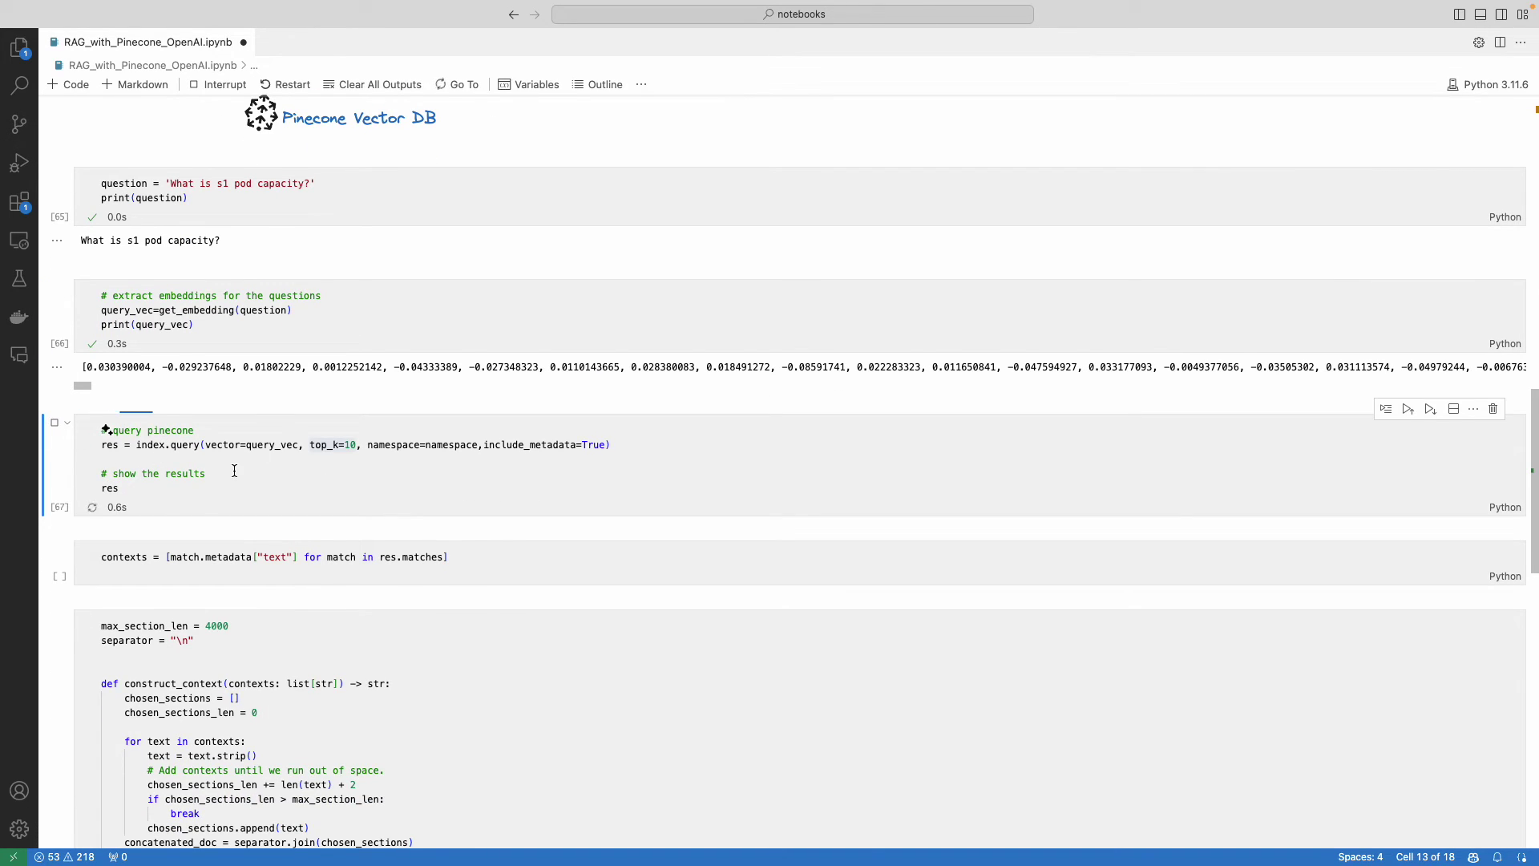
pyautogui.scroll(-4, 314, 529)
pyautogui.scroll(-2, 315, 529)
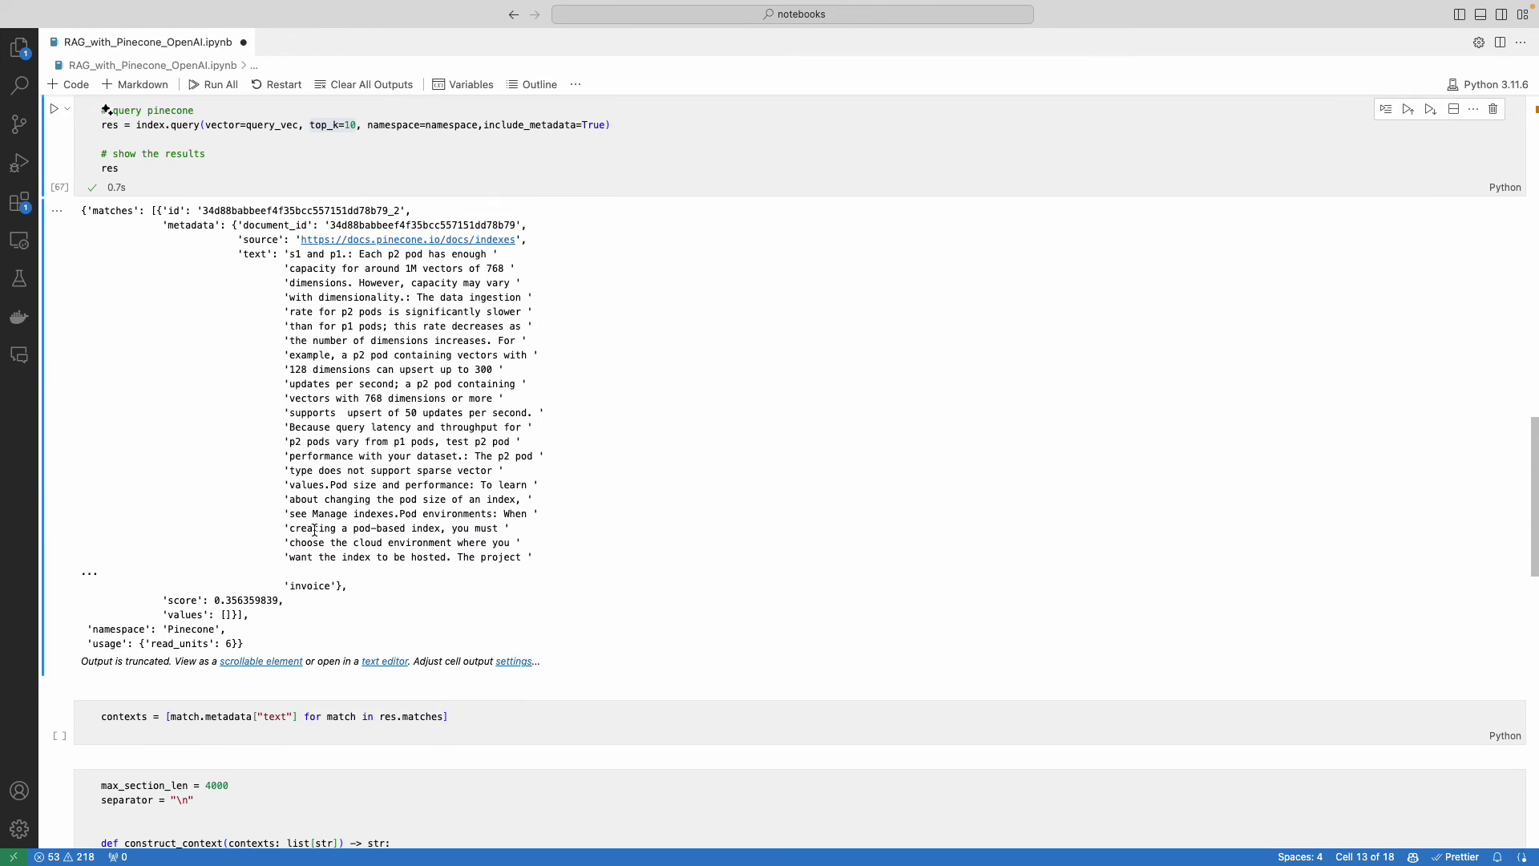
pyautogui.click(262, 660)
pyautogui.scroll(-5, 537, 478)
pyautogui.scroll(-5, 537, 478)
pyautogui.scroll(5, 537, 473)
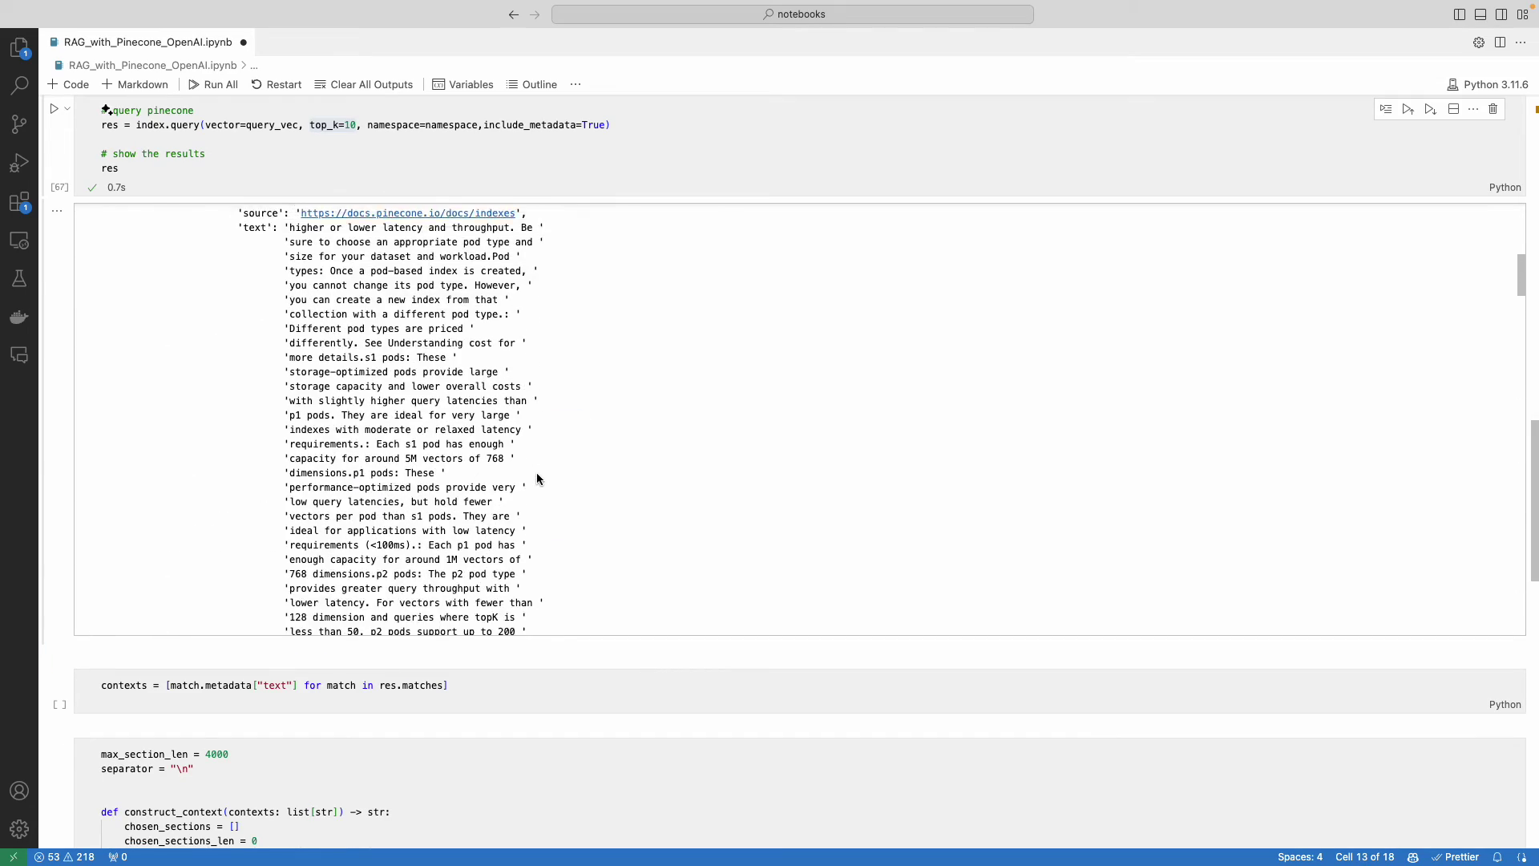
pyautogui.scroll(5, 537, 472)
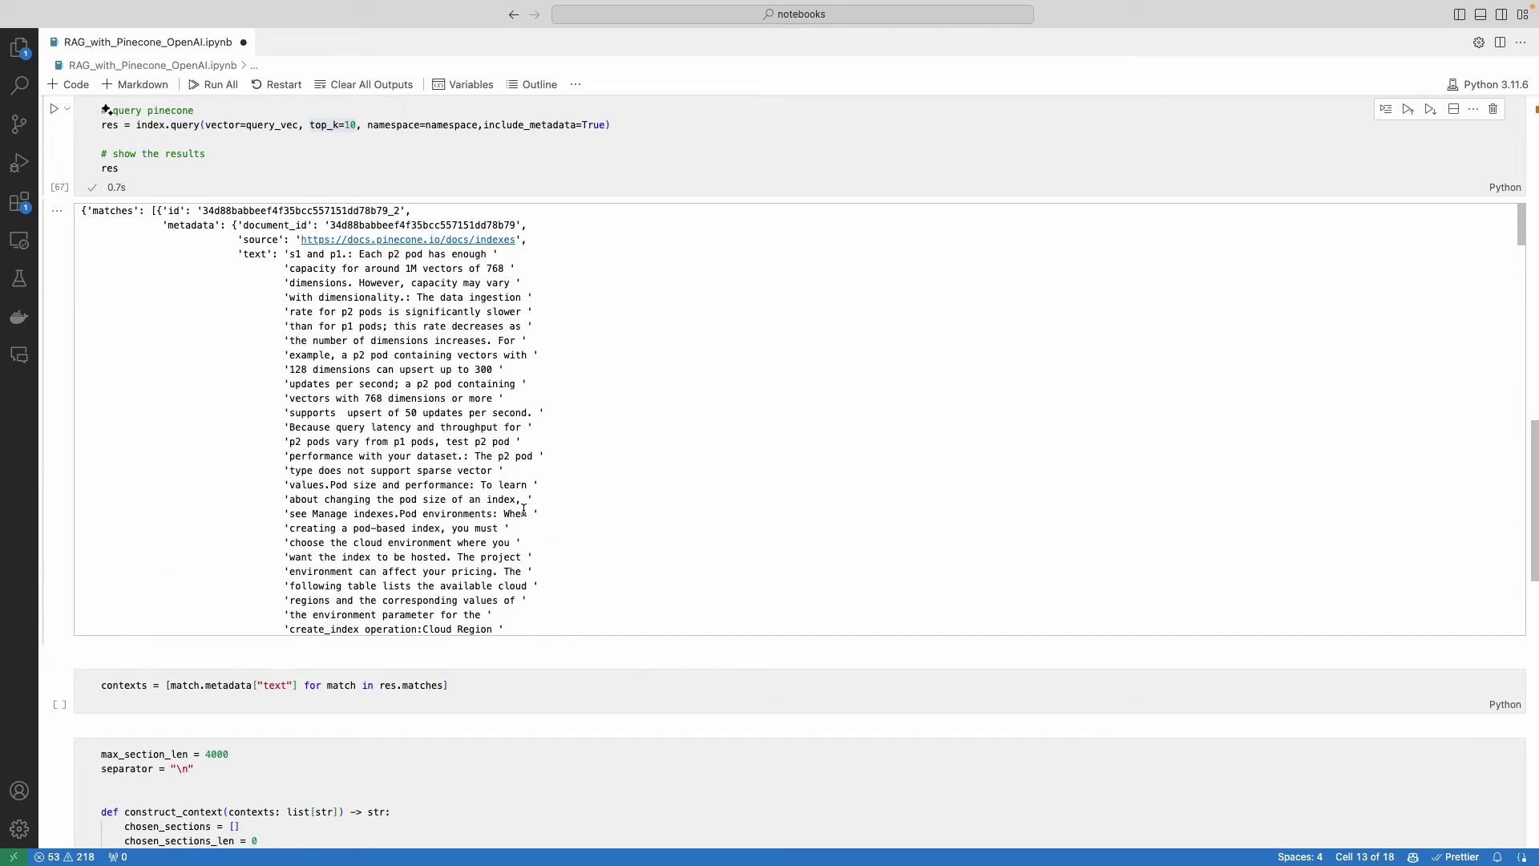
pyautogui.scroll(-2, 523, 512)
pyautogui.scroll(-2, 481, 515)
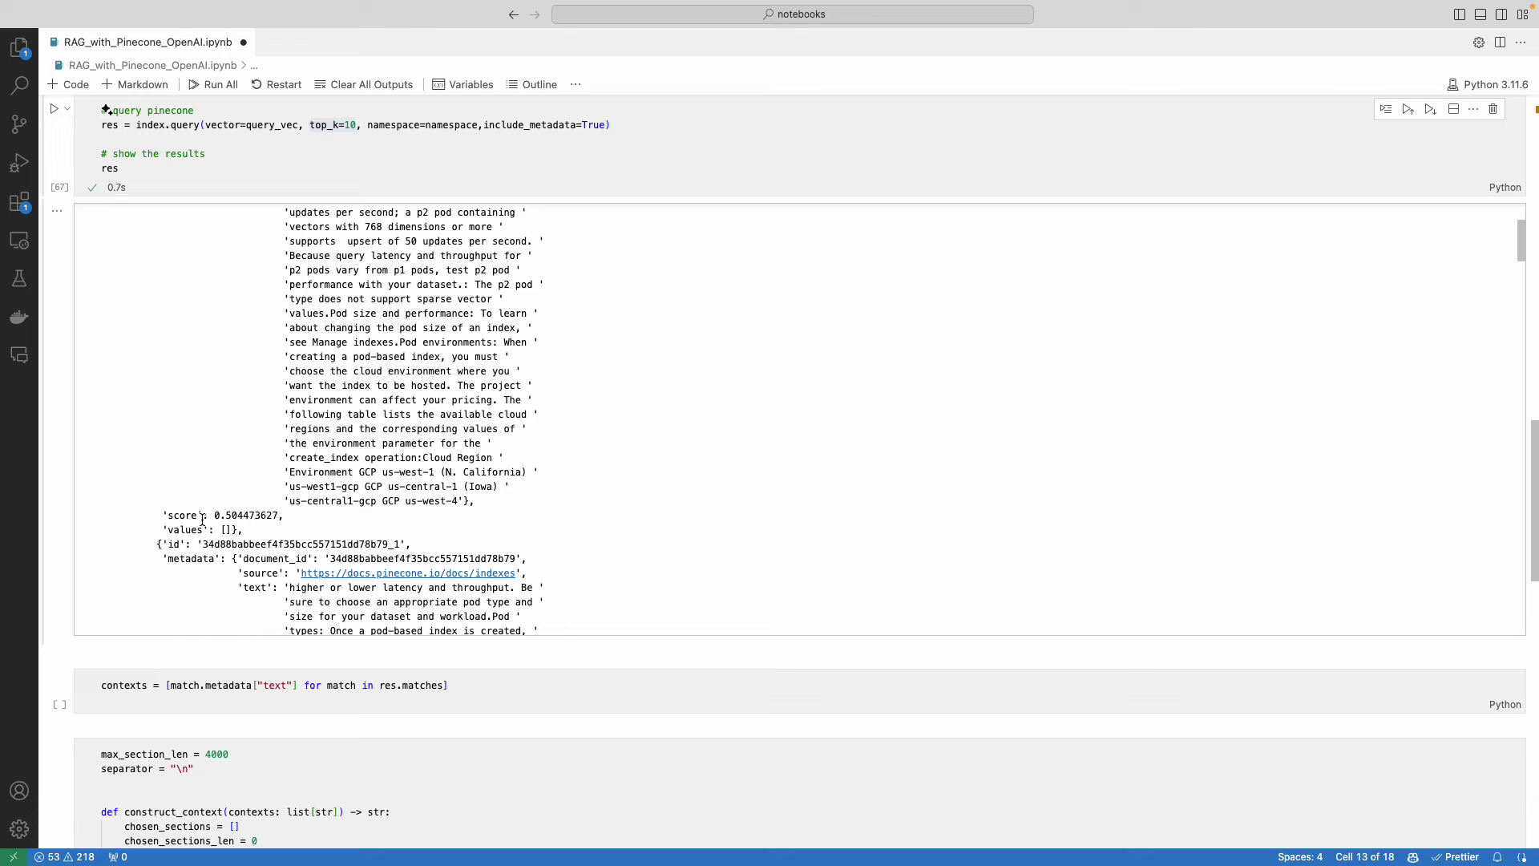
pyautogui.scroll(-3, 450, 687)
pyautogui.scroll(-2, 450, 602)
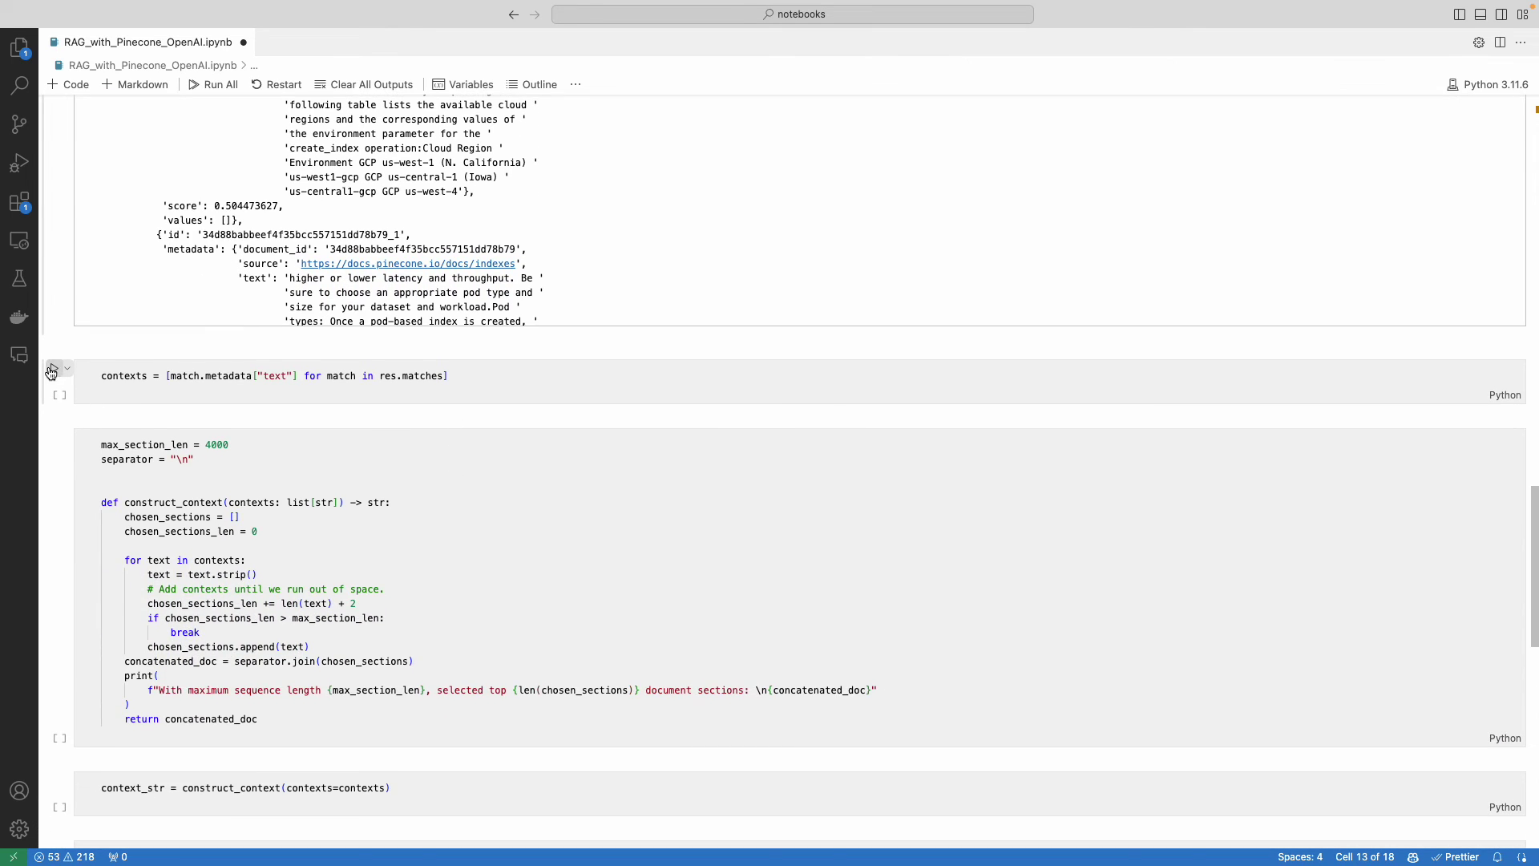
pyautogui.click(51, 371)
# Step: Run the construct_context, context string, prompt and GPT-3.5 cells, then highlight the answer's vector count
pyautogui.click(54, 442)
pyautogui.scroll(-3, 265, 553)
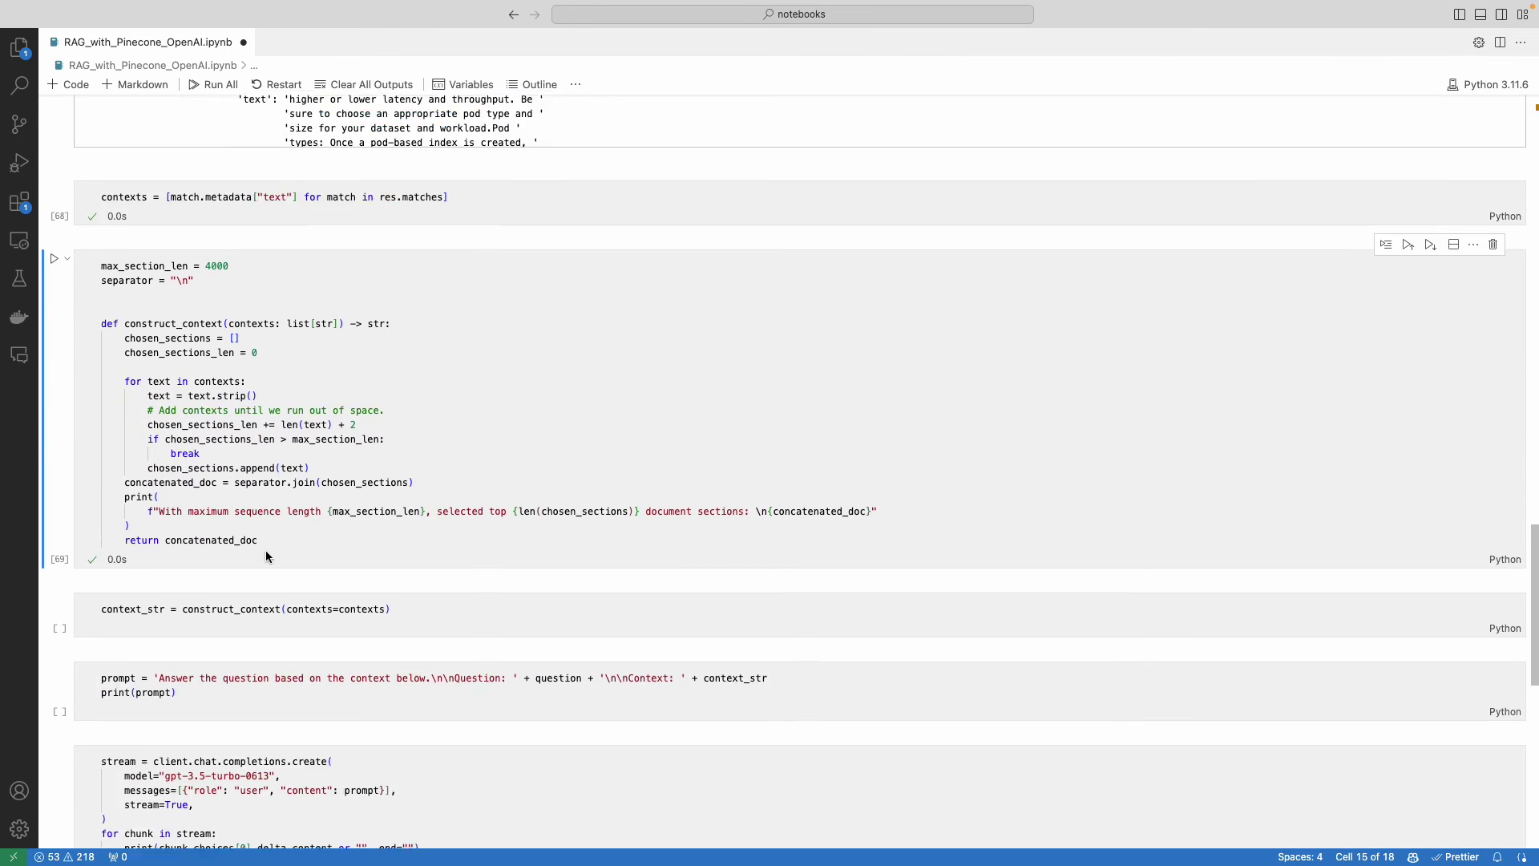
pyautogui.scroll(-1, 266, 555)
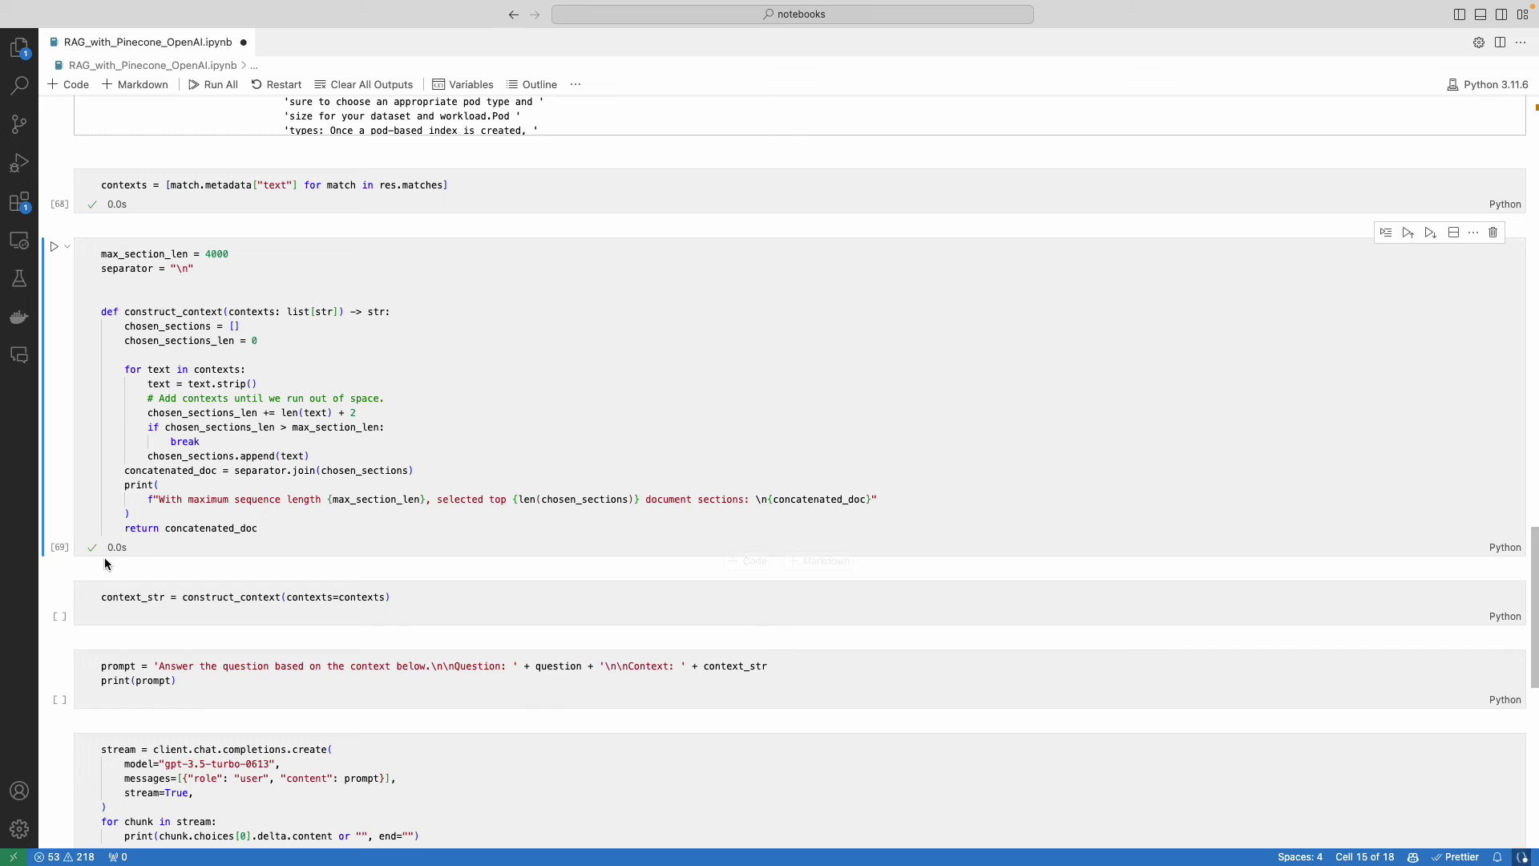
pyautogui.click(53, 594)
pyautogui.scroll(-4, 58, 549)
pyautogui.scroll(-1, 58, 550)
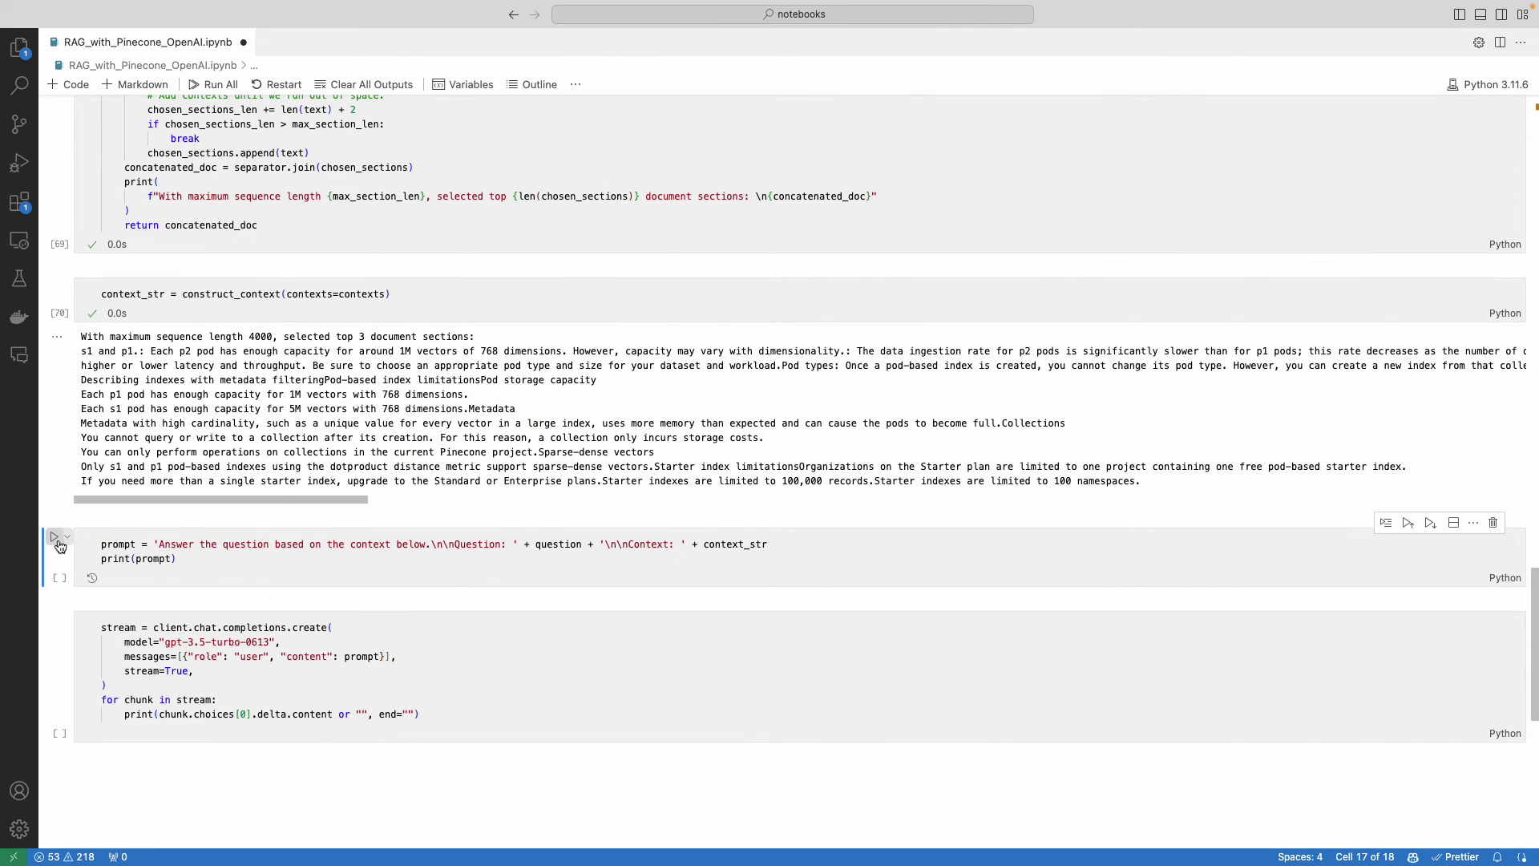
pyautogui.click(59, 545)
pyautogui.scroll(-3, 385, 599)
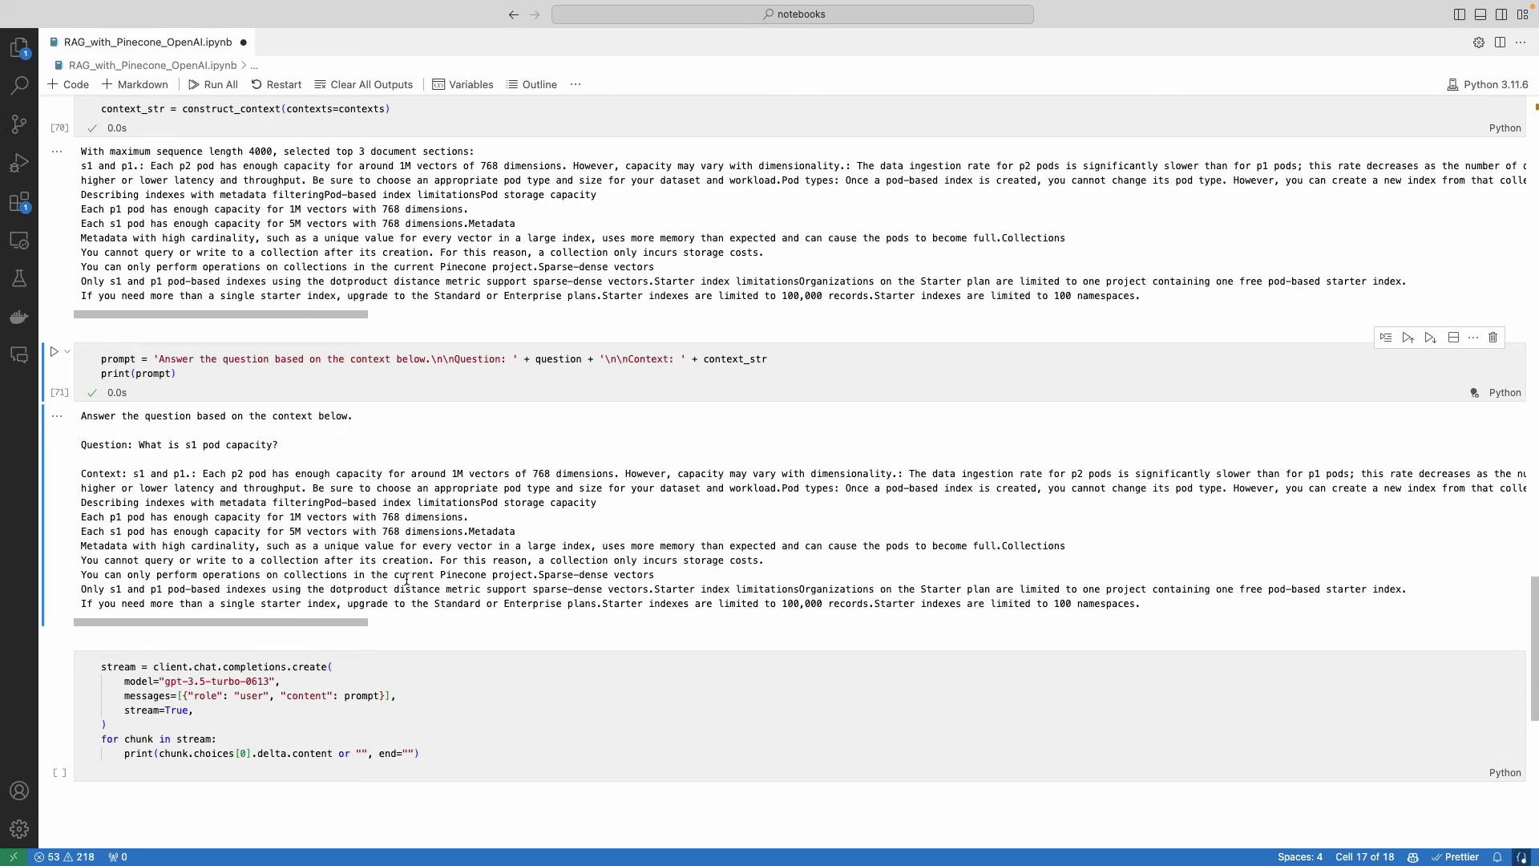
pyautogui.scroll(-5, 310, 583)
pyautogui.scroll(-3, 311, 584)
pyautogui.click(56, 316)
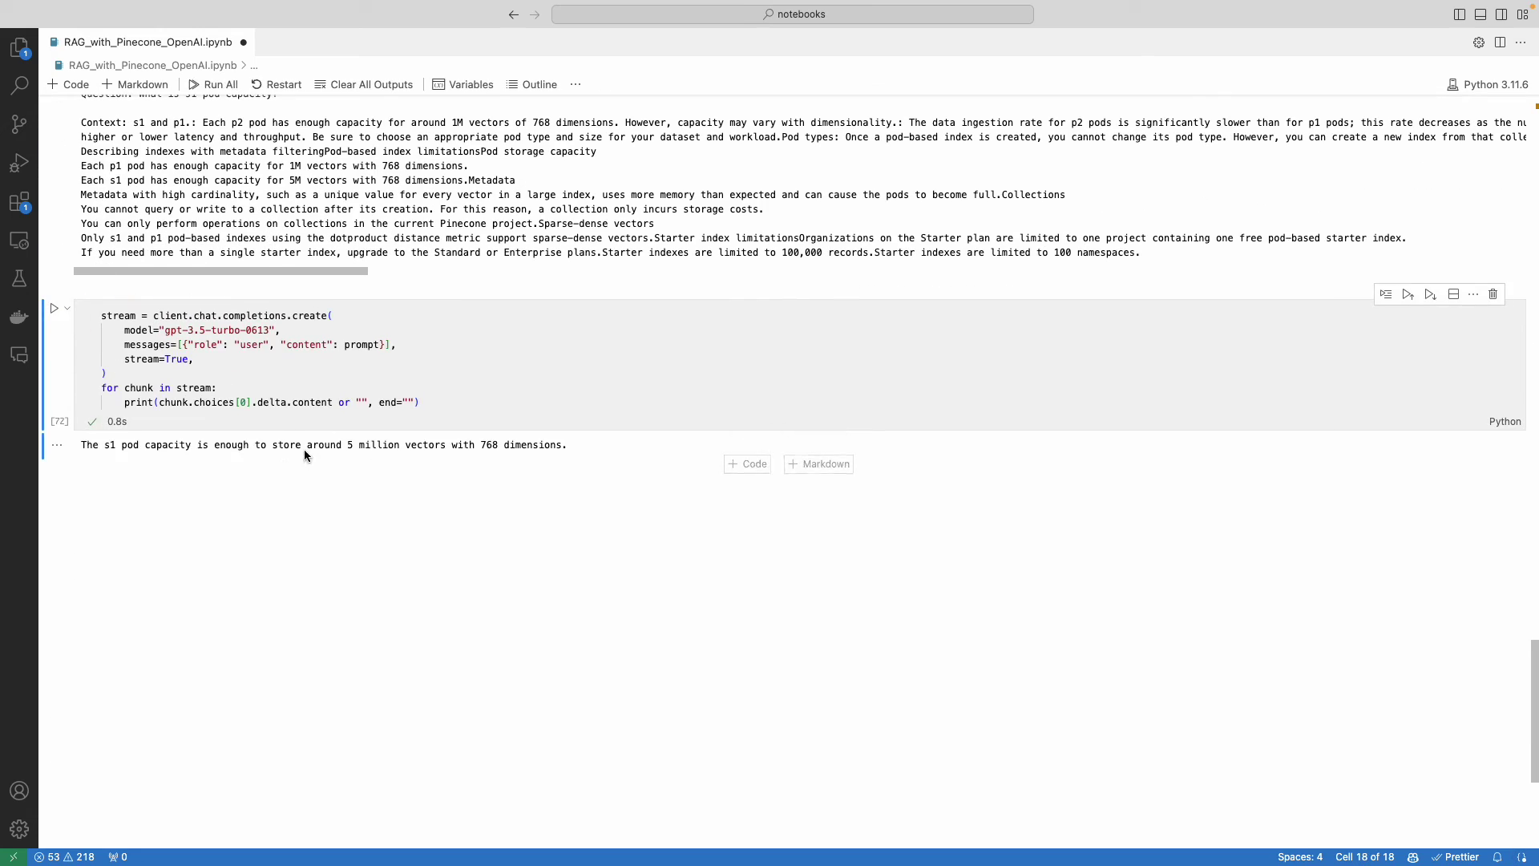
pyautogui.scroll(2, 294, 455)
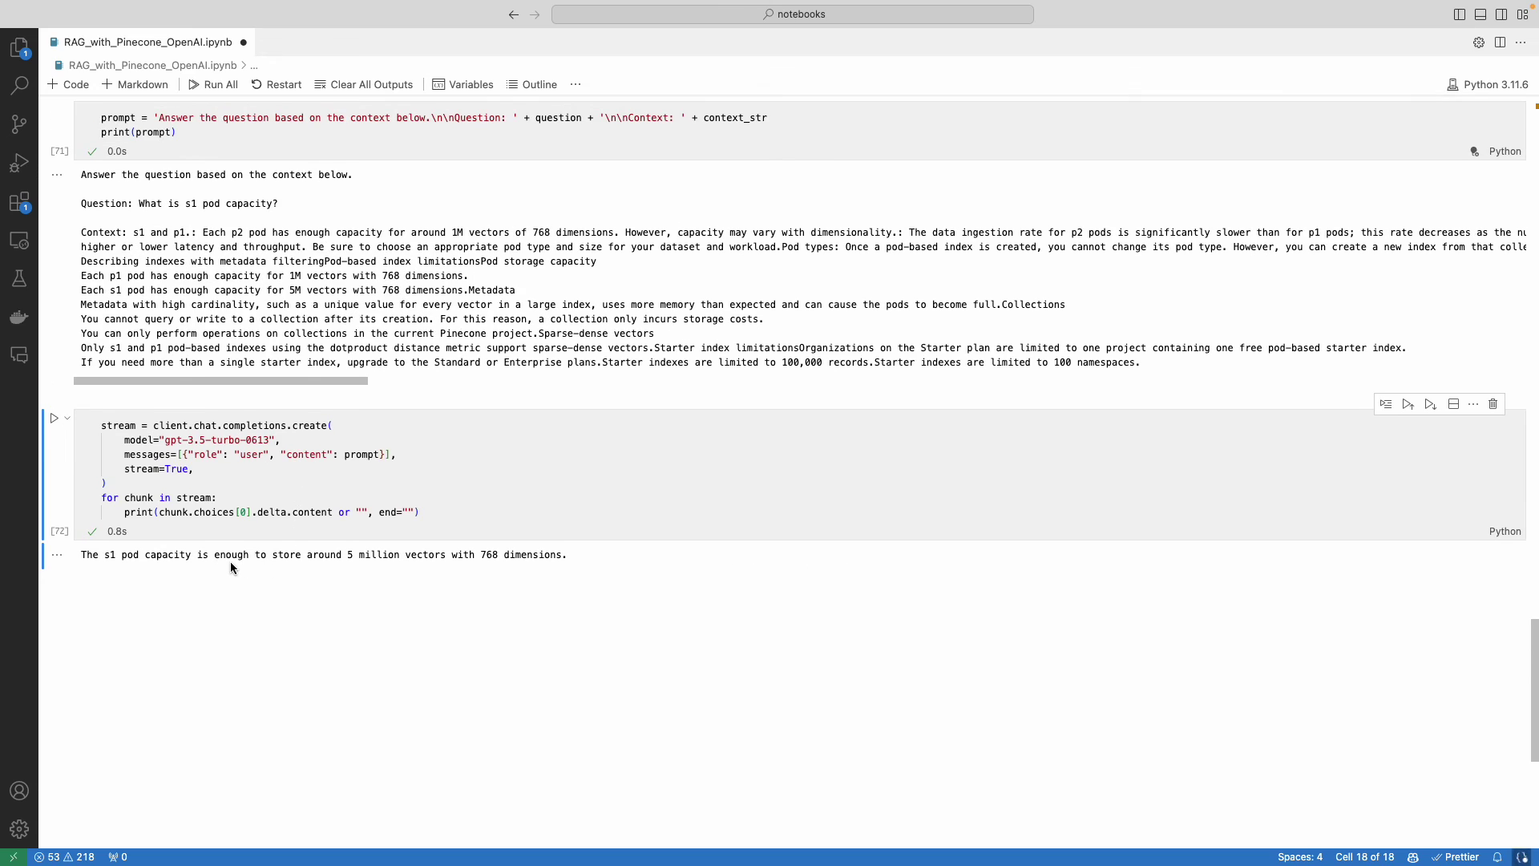
pyautogui.moveTo(348, 554); pyautogui.dragTo(550, 554)
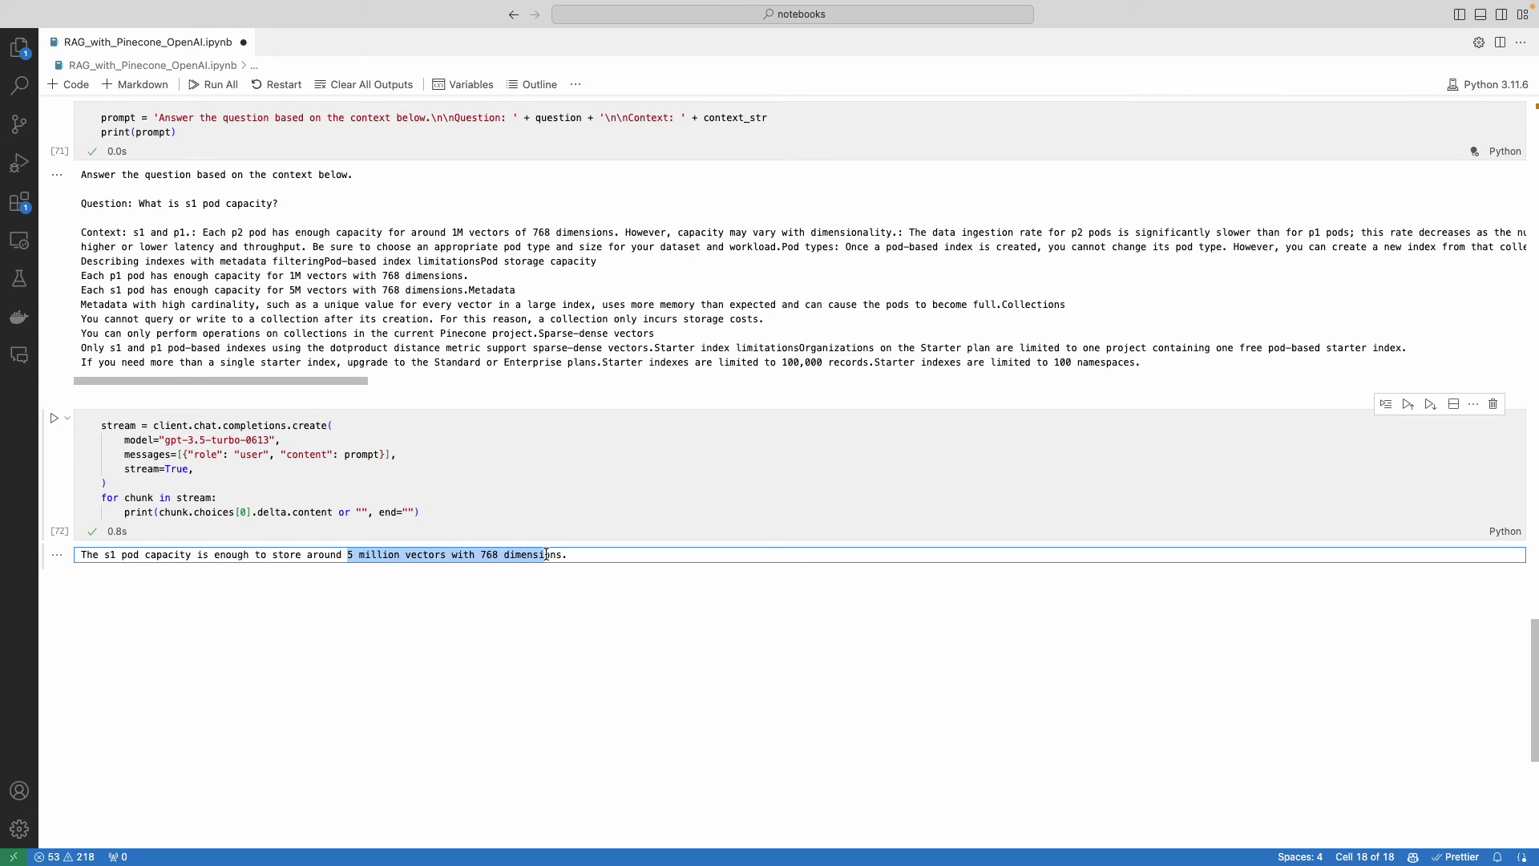
pyautogui.click(134, 294)
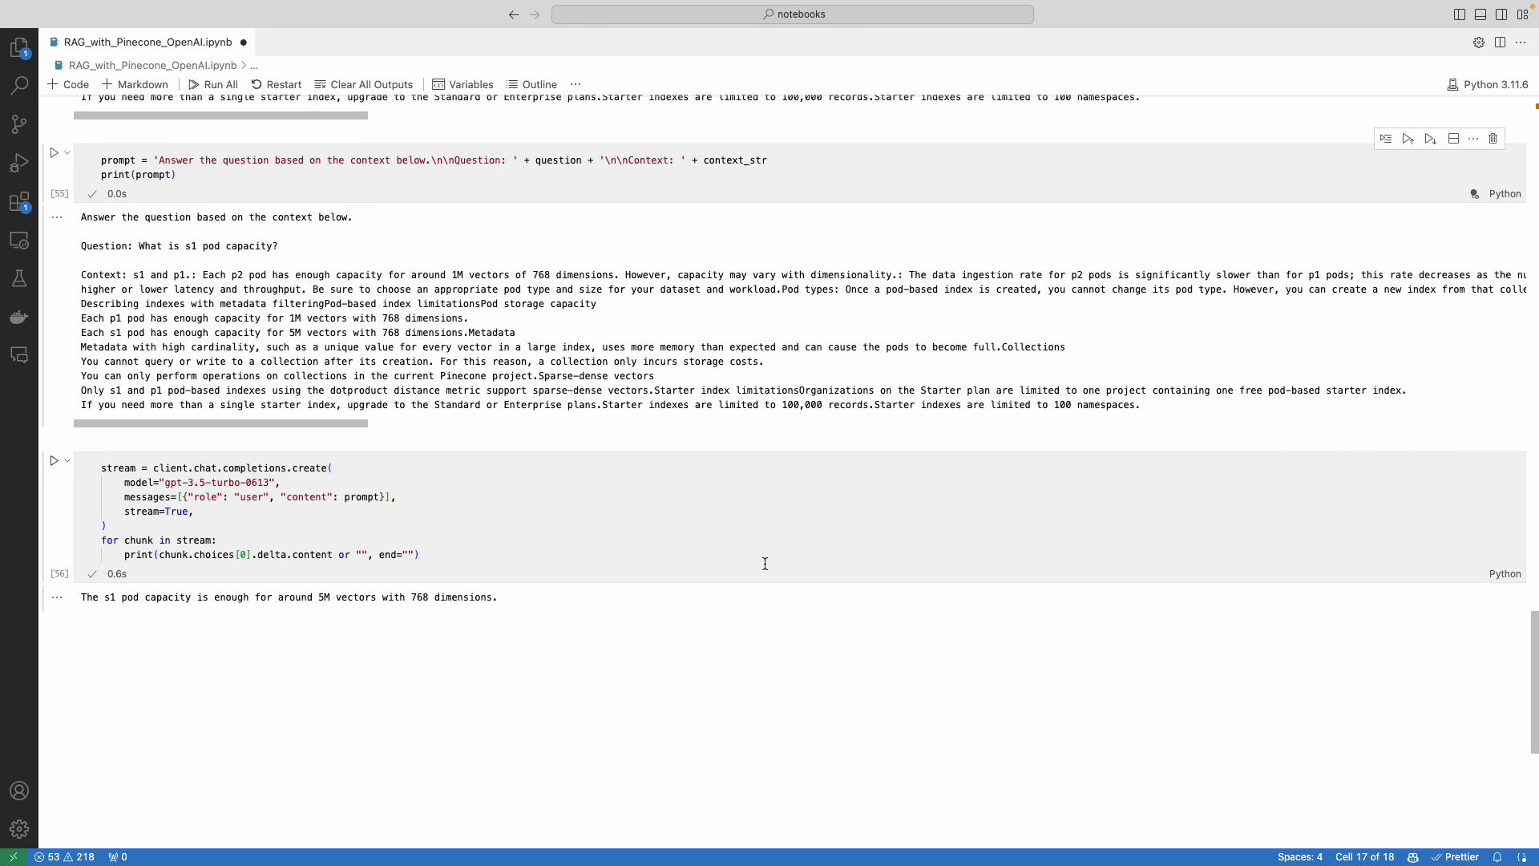
# Step: Switch from VS Code back to the Excalidraw 'Build customized RAG Applications' title board
pyautogui.press('super+Tab')
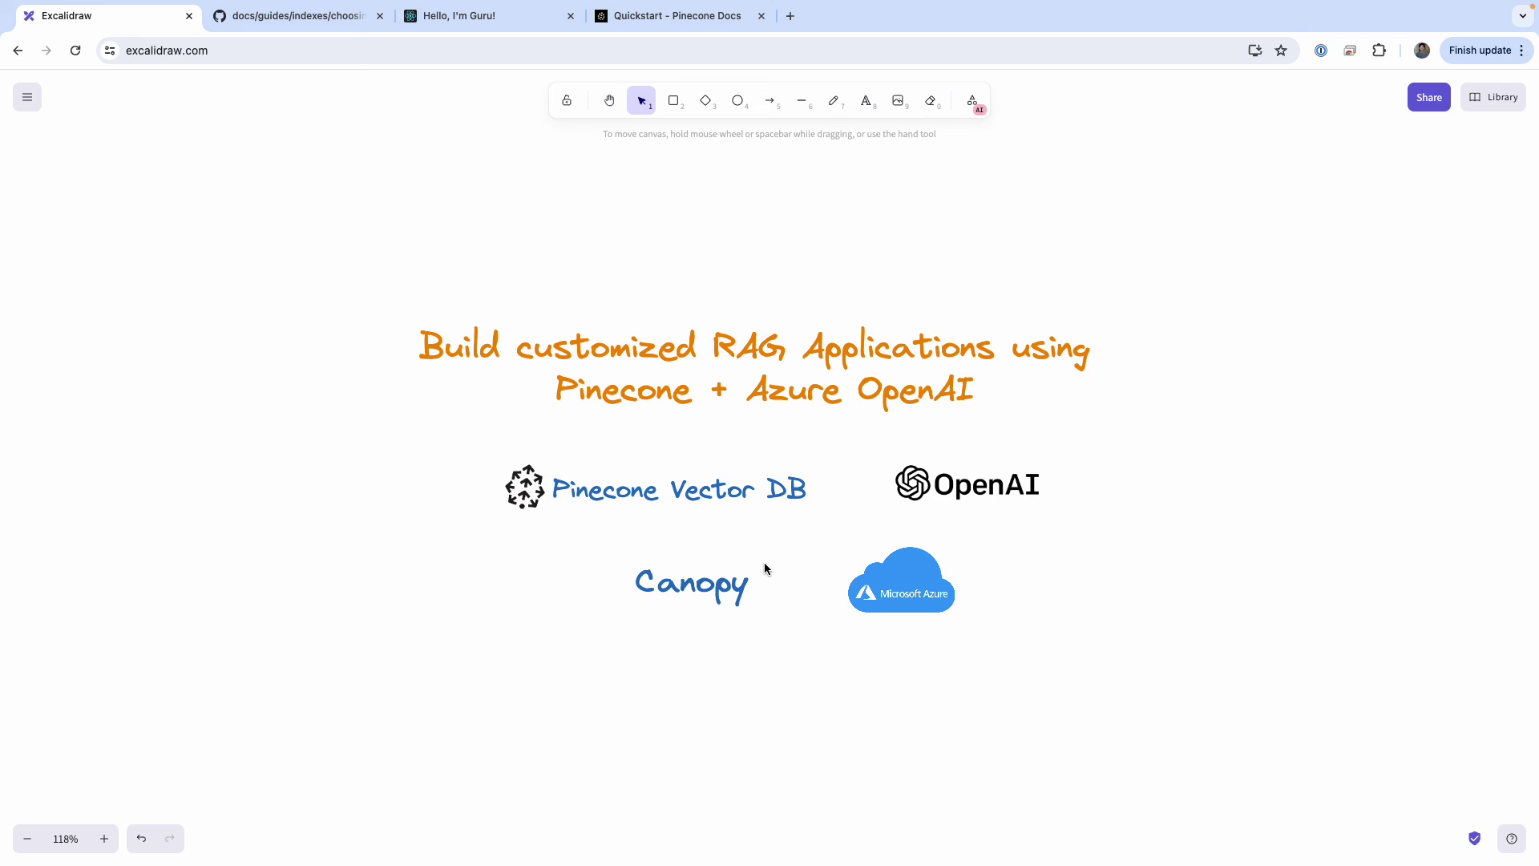